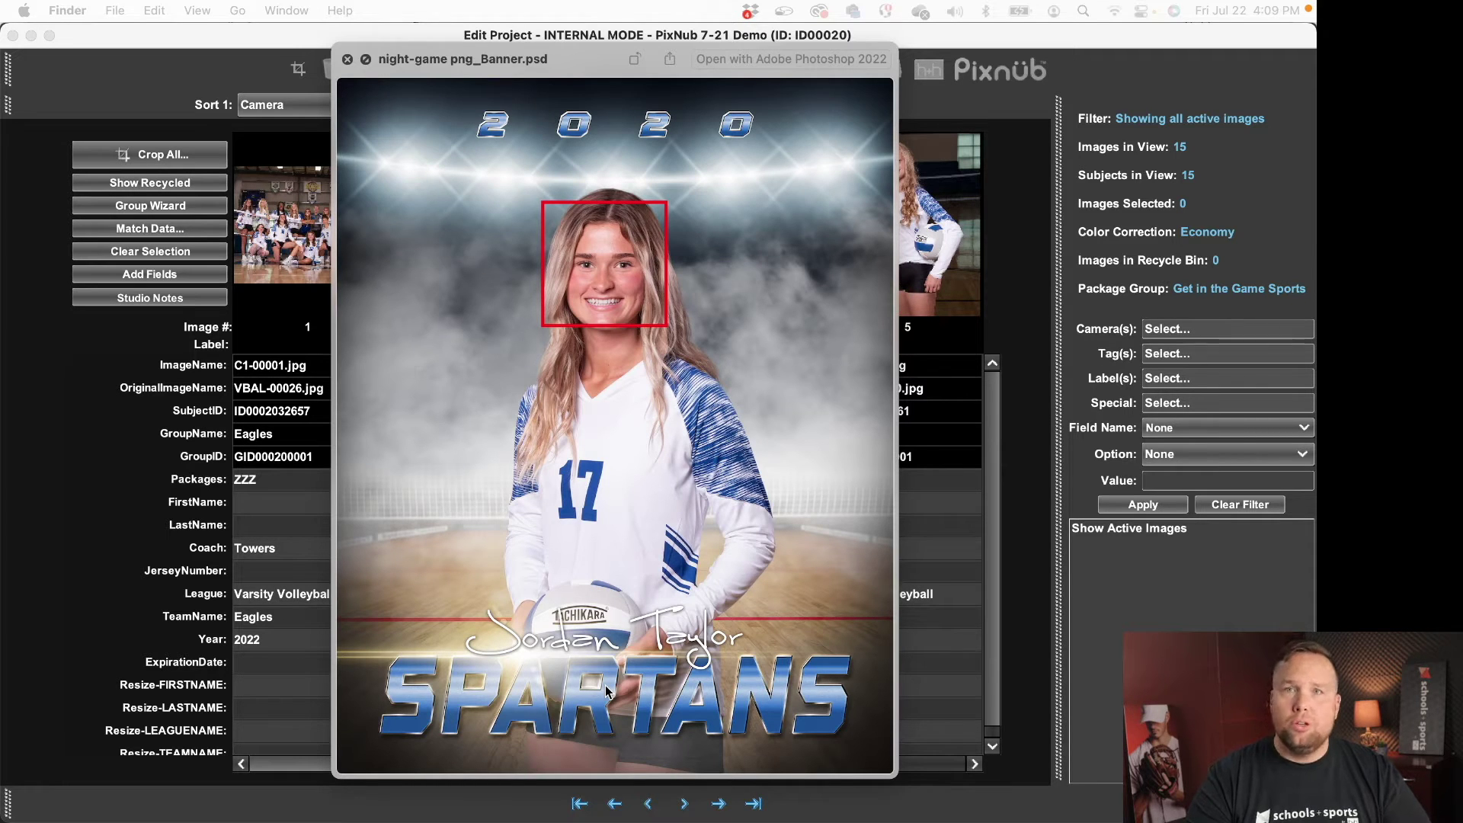
Close the Quick Look preview of the rendered volleyball banner.
click(976, 112)
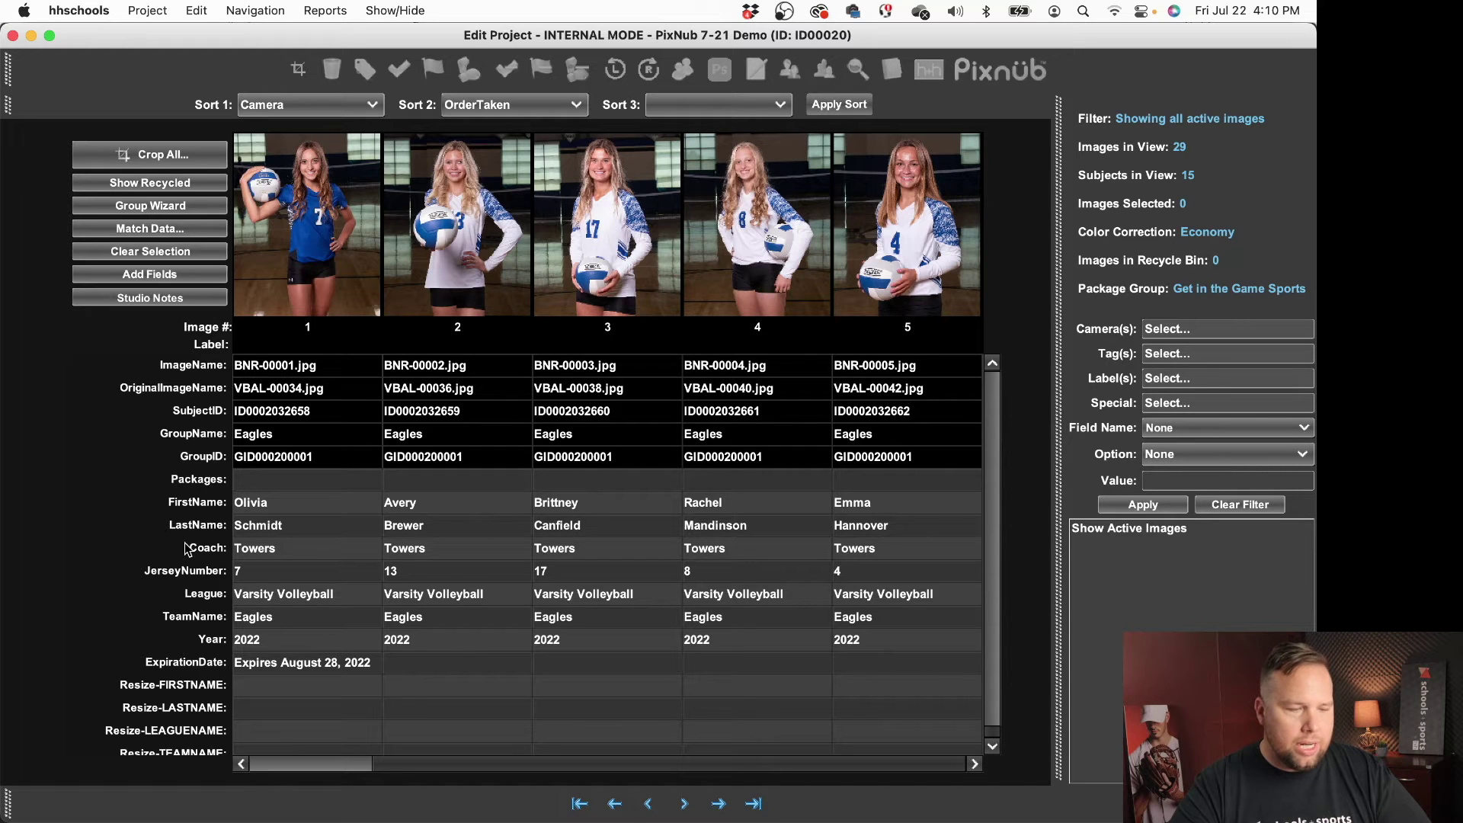
Apply the Cameras BNR filter so only the 14 banner images show.
scroll(187, 547, down, 1)
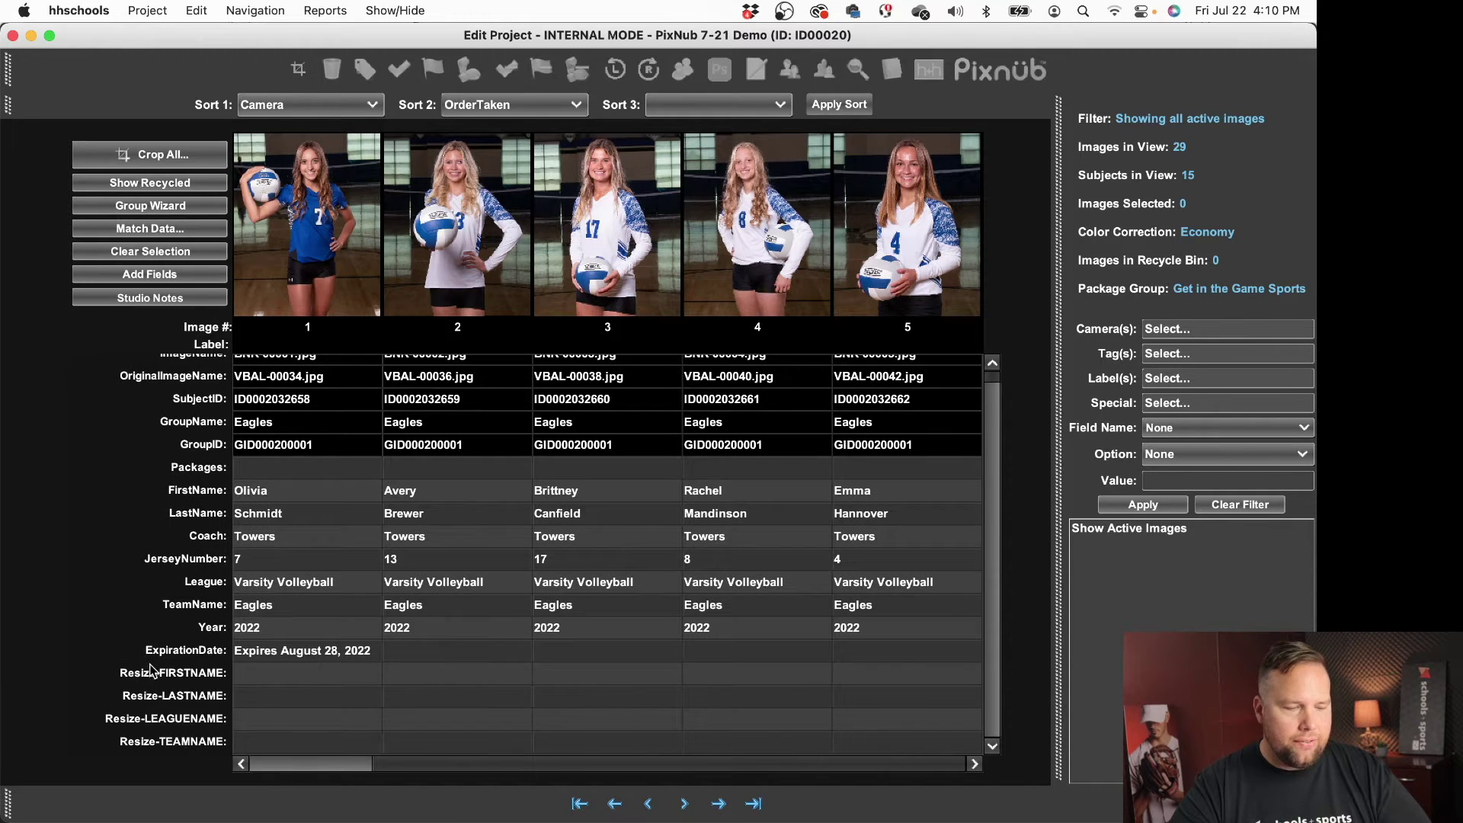
click(151, 326)
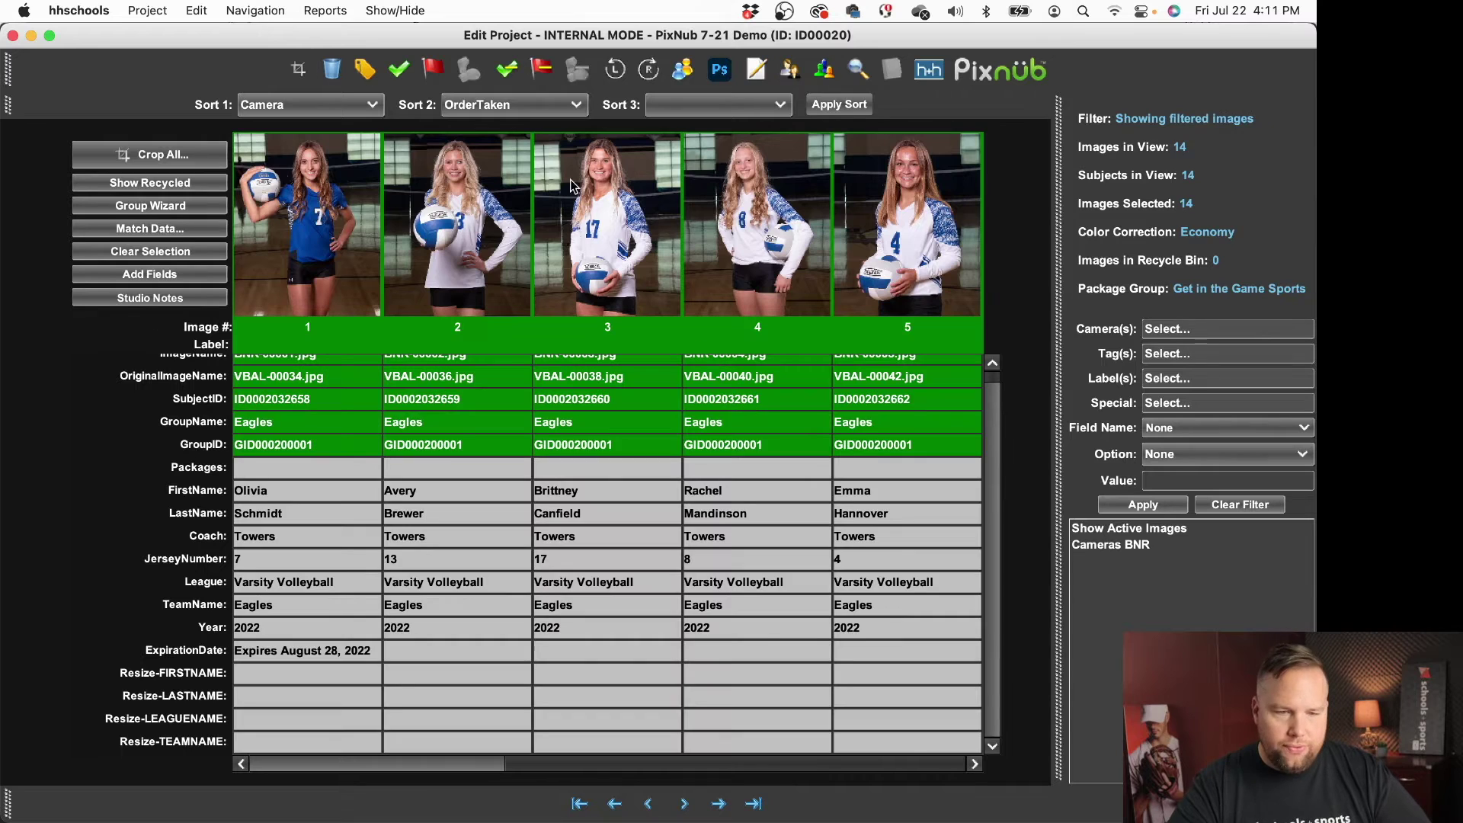
Open the batch field editor and set Resize-LASTNAME to XM.
click(761, 70)
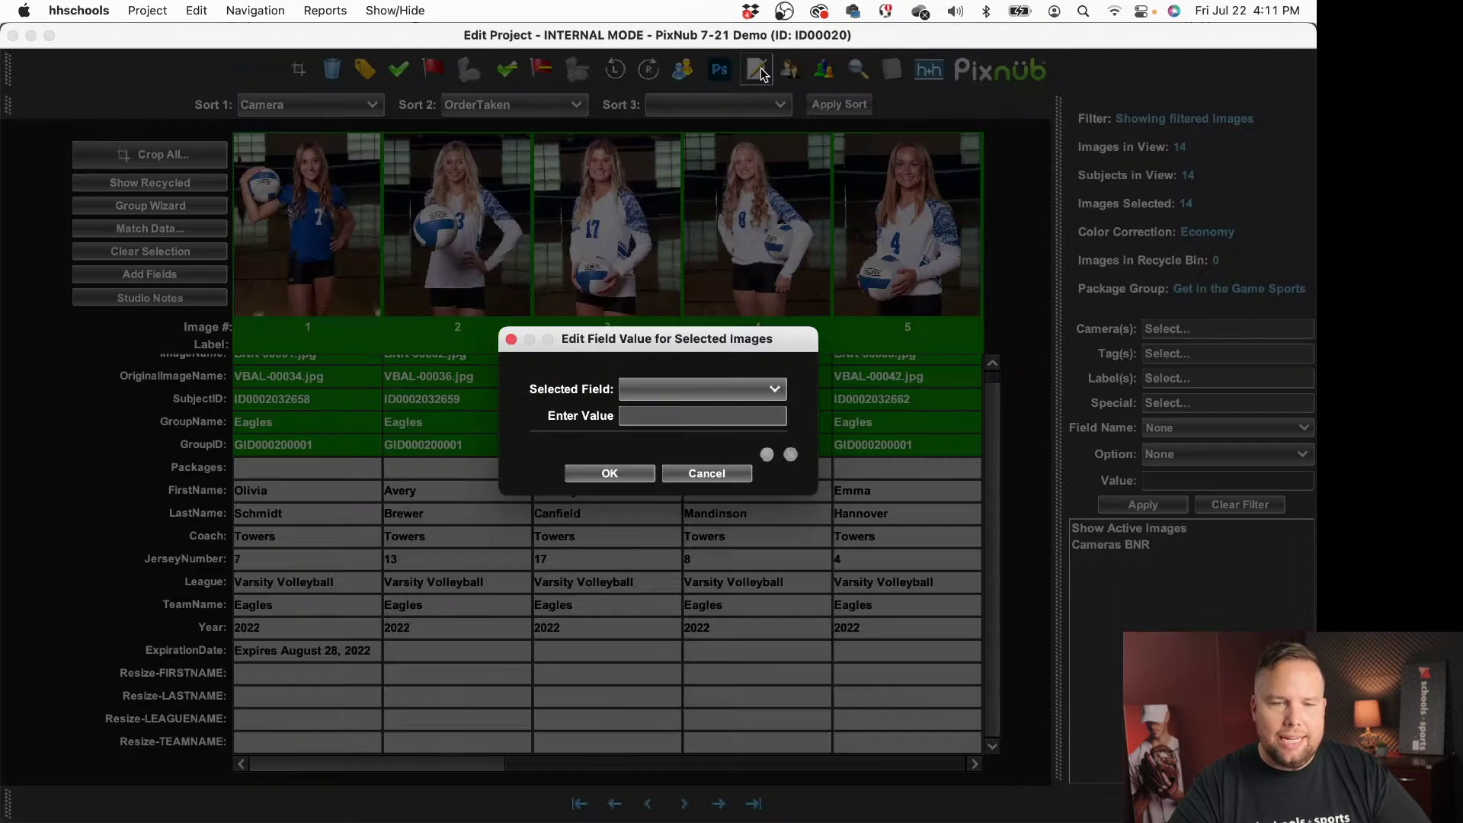
click(656, 392)
key(r)
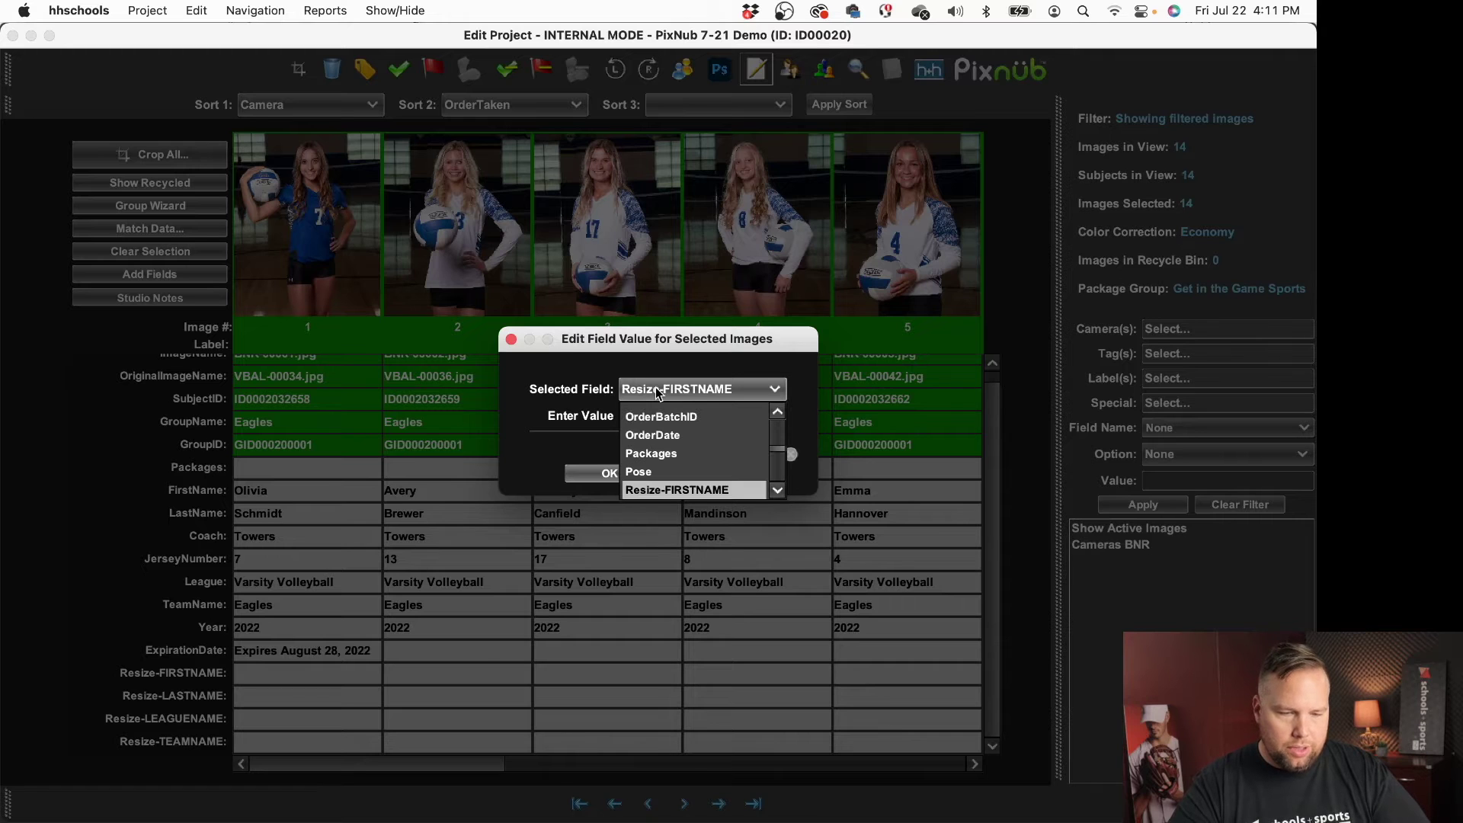
scroll(675, 438, down, 1)
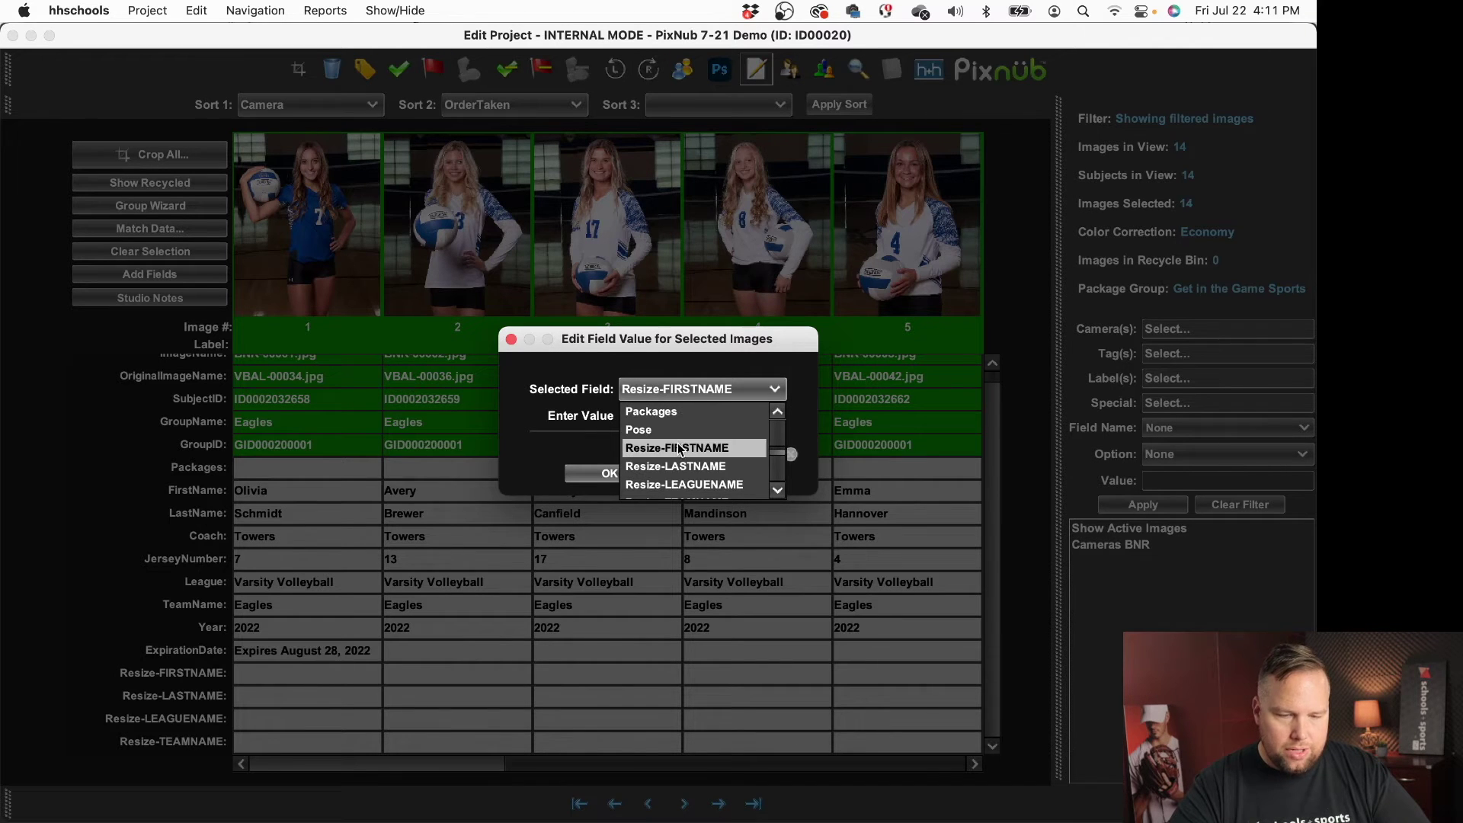
click(675, 465)
click(678, 416)
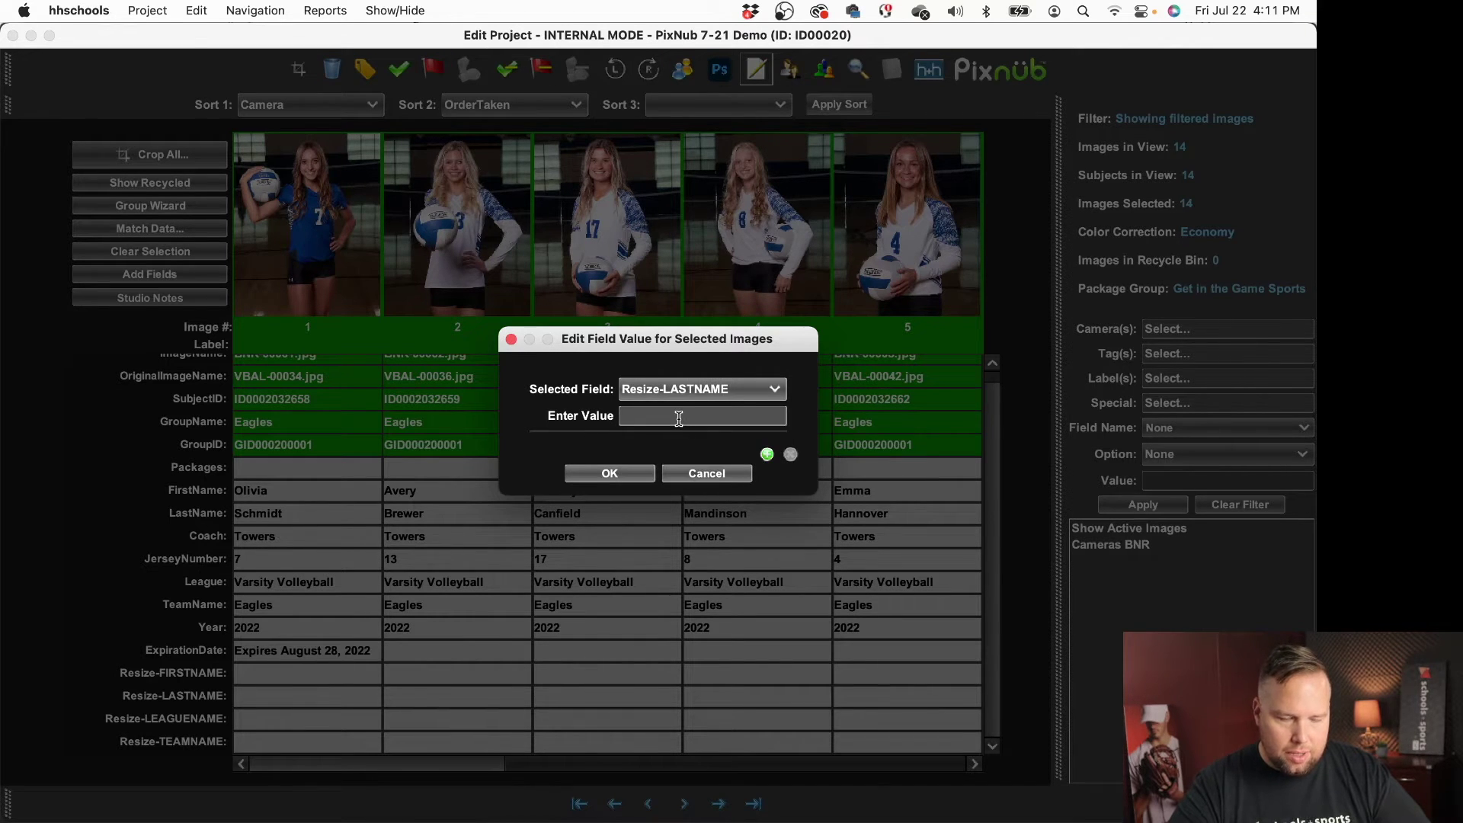
text(XM)
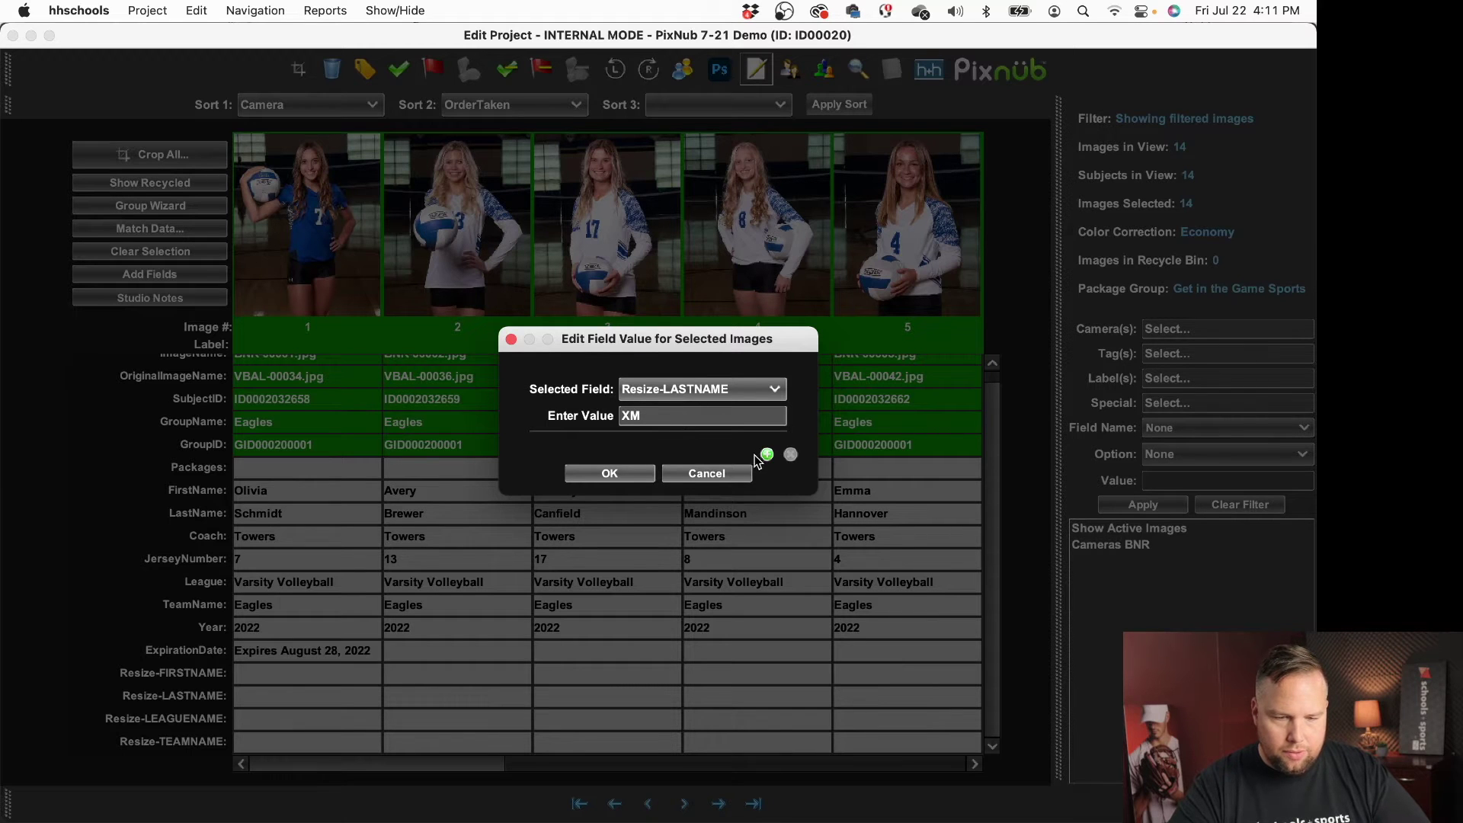
Add a second row setting Resize-LEAGUENAME to XM.
click(767, 455)
click(711, 471)
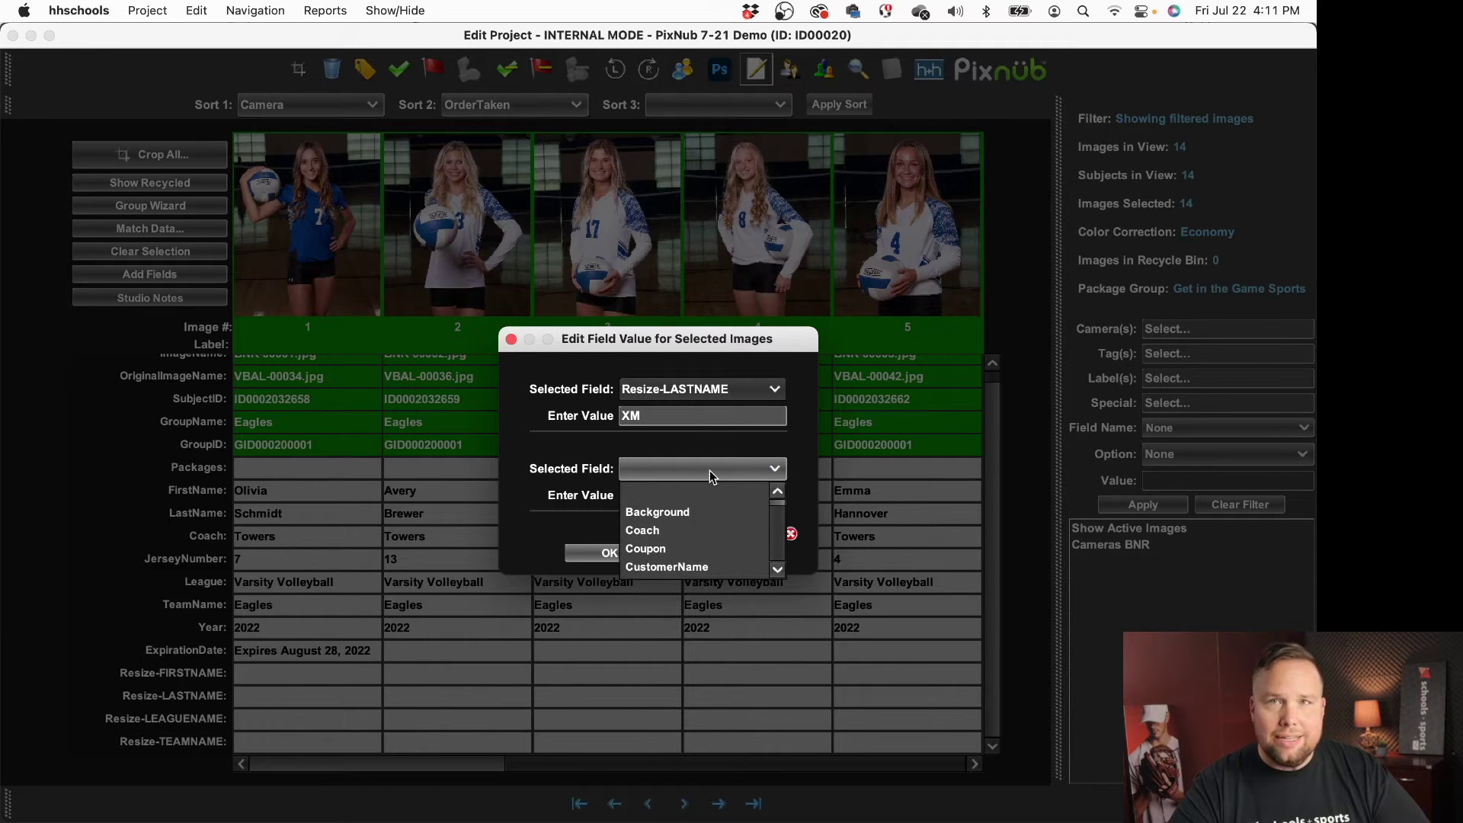
key(r)
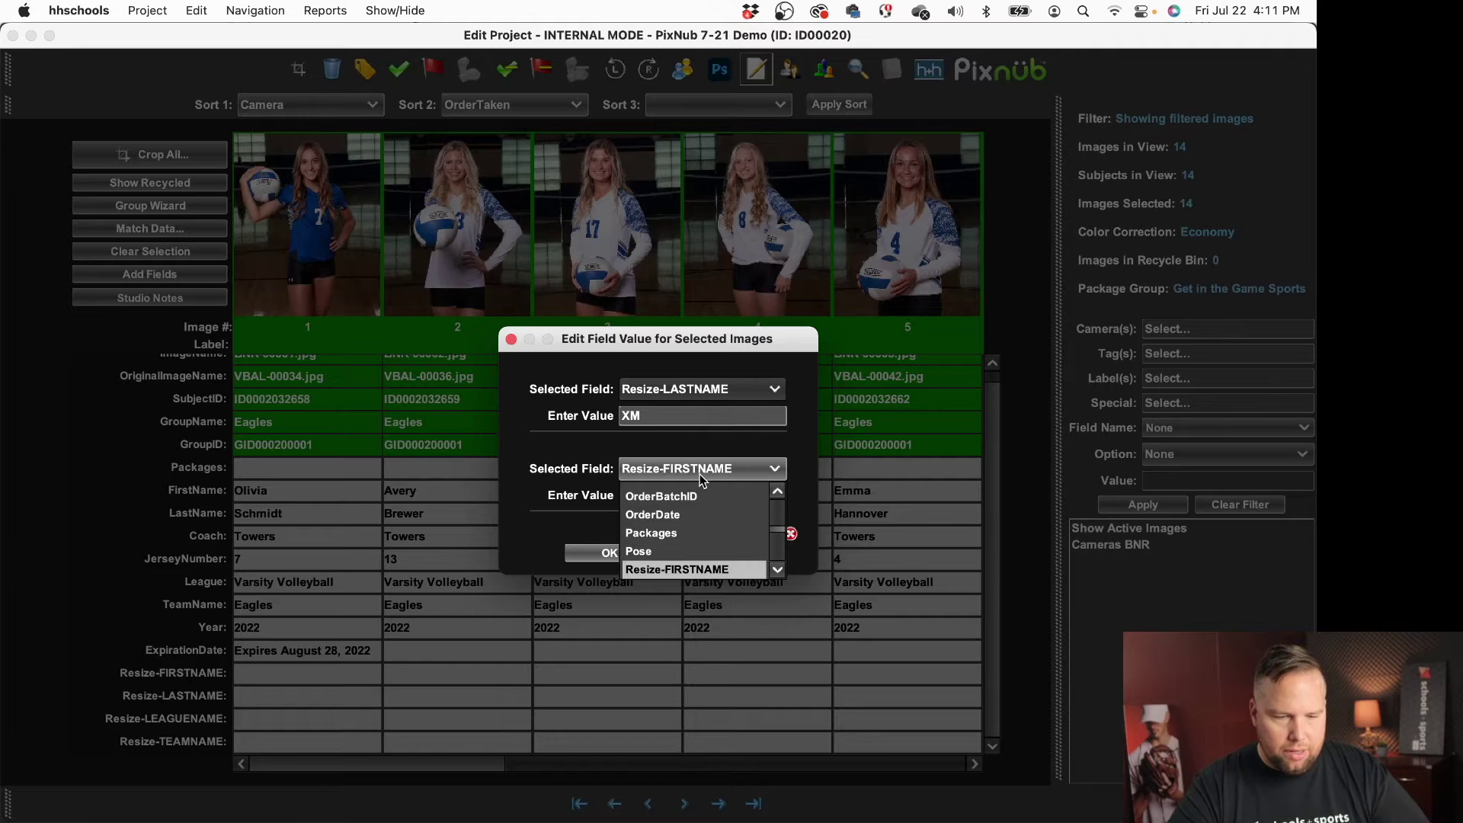
scroll(697, 509, down, 2)
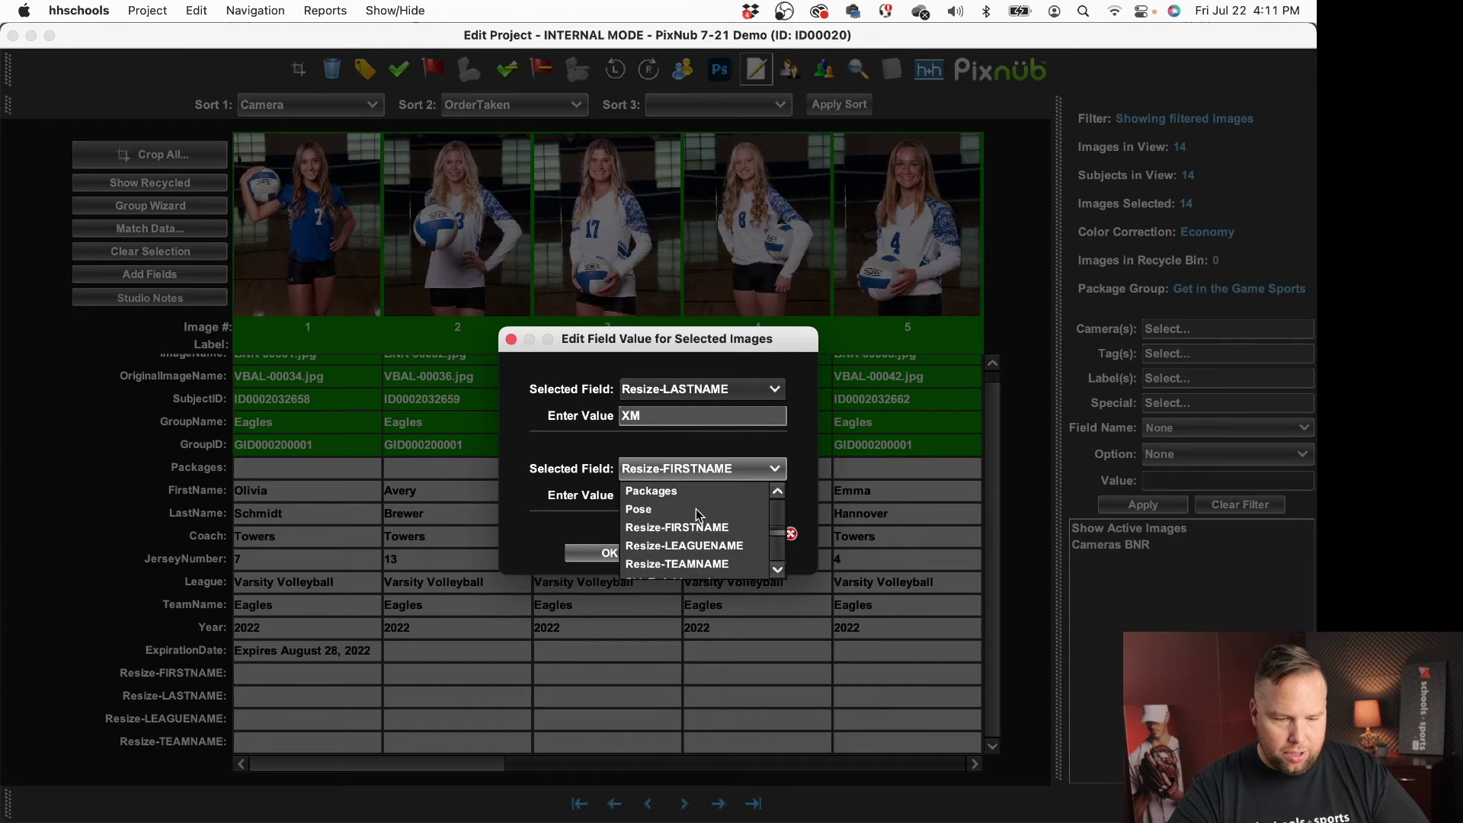
click(694, 548)
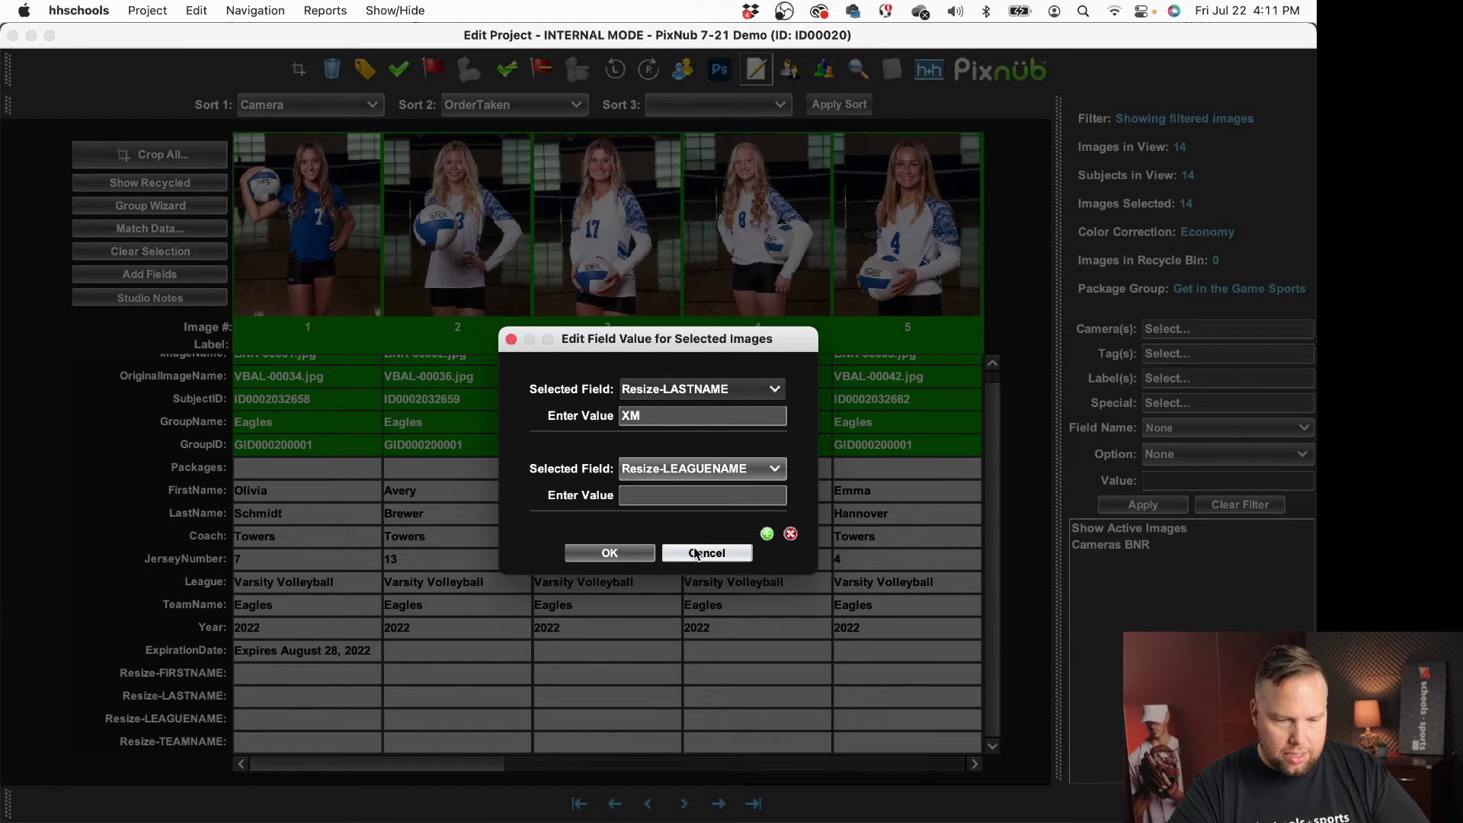
click(699, 499)
text(XM)
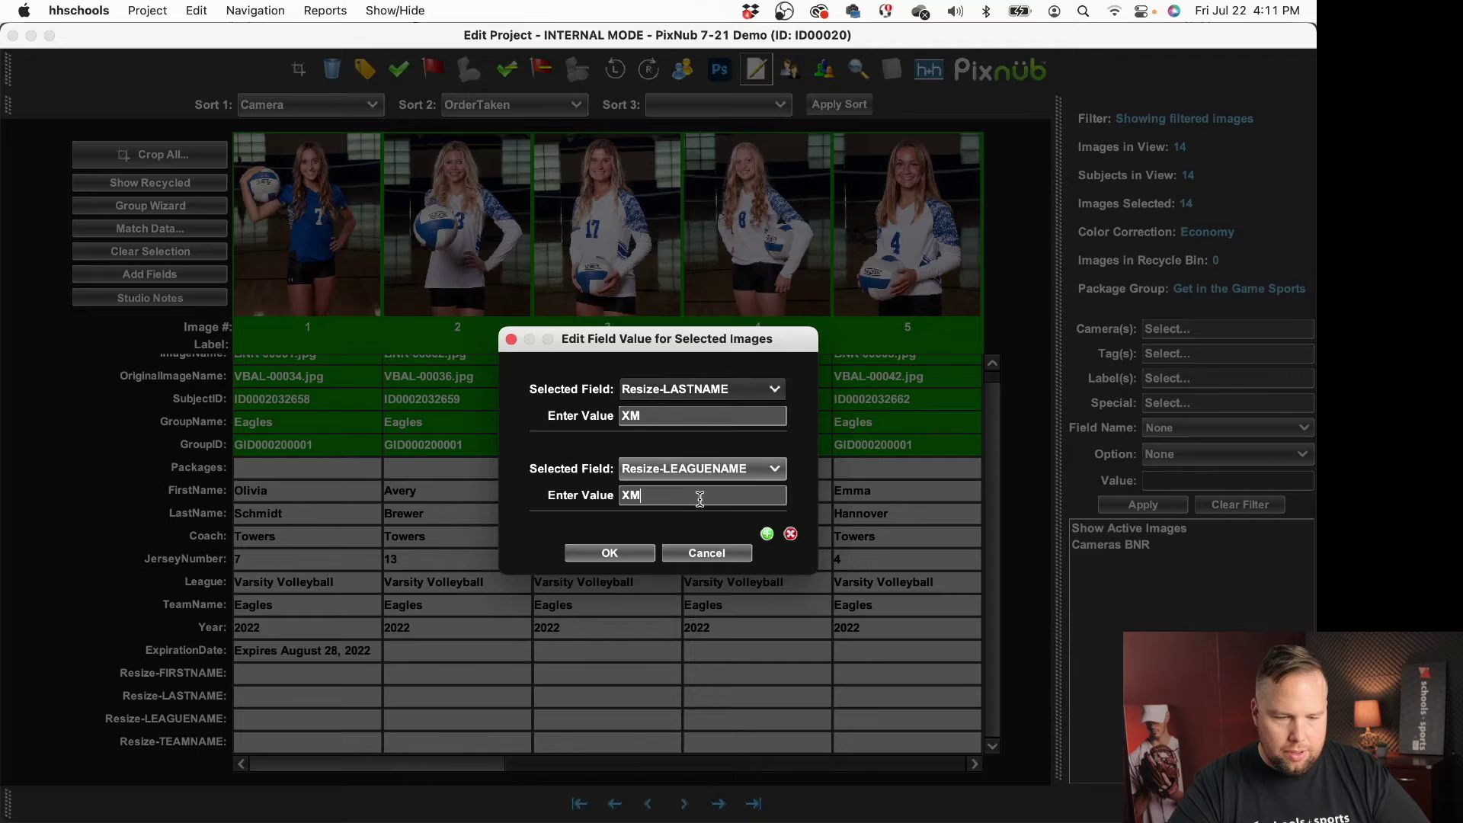
Add a third row setting Resize-TEAMNAME to XM, plus an empty fourth row.
click(765, 535)
click(724, 550)
key(r)
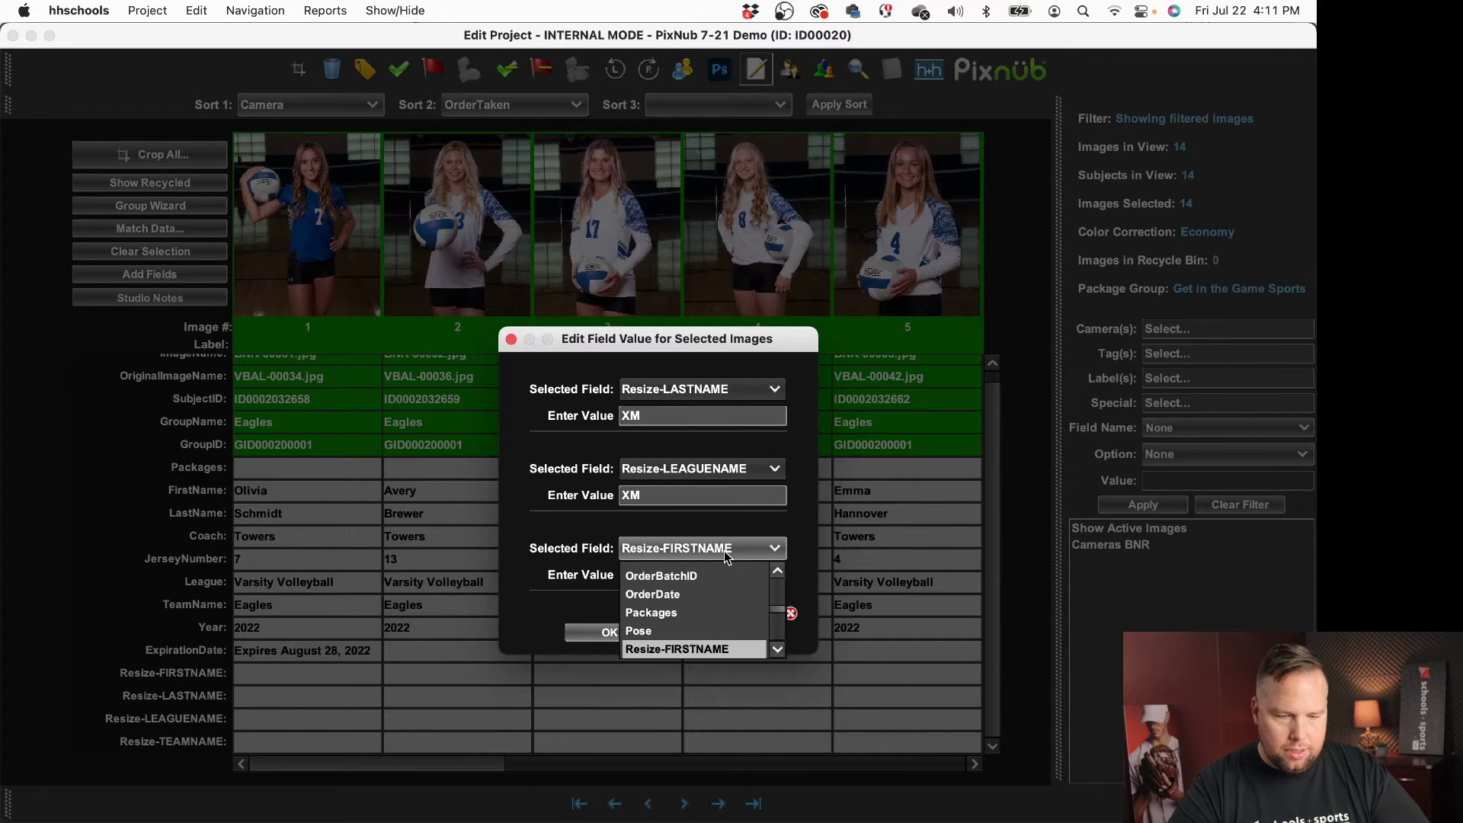
scroll(717, 592, down, 1)
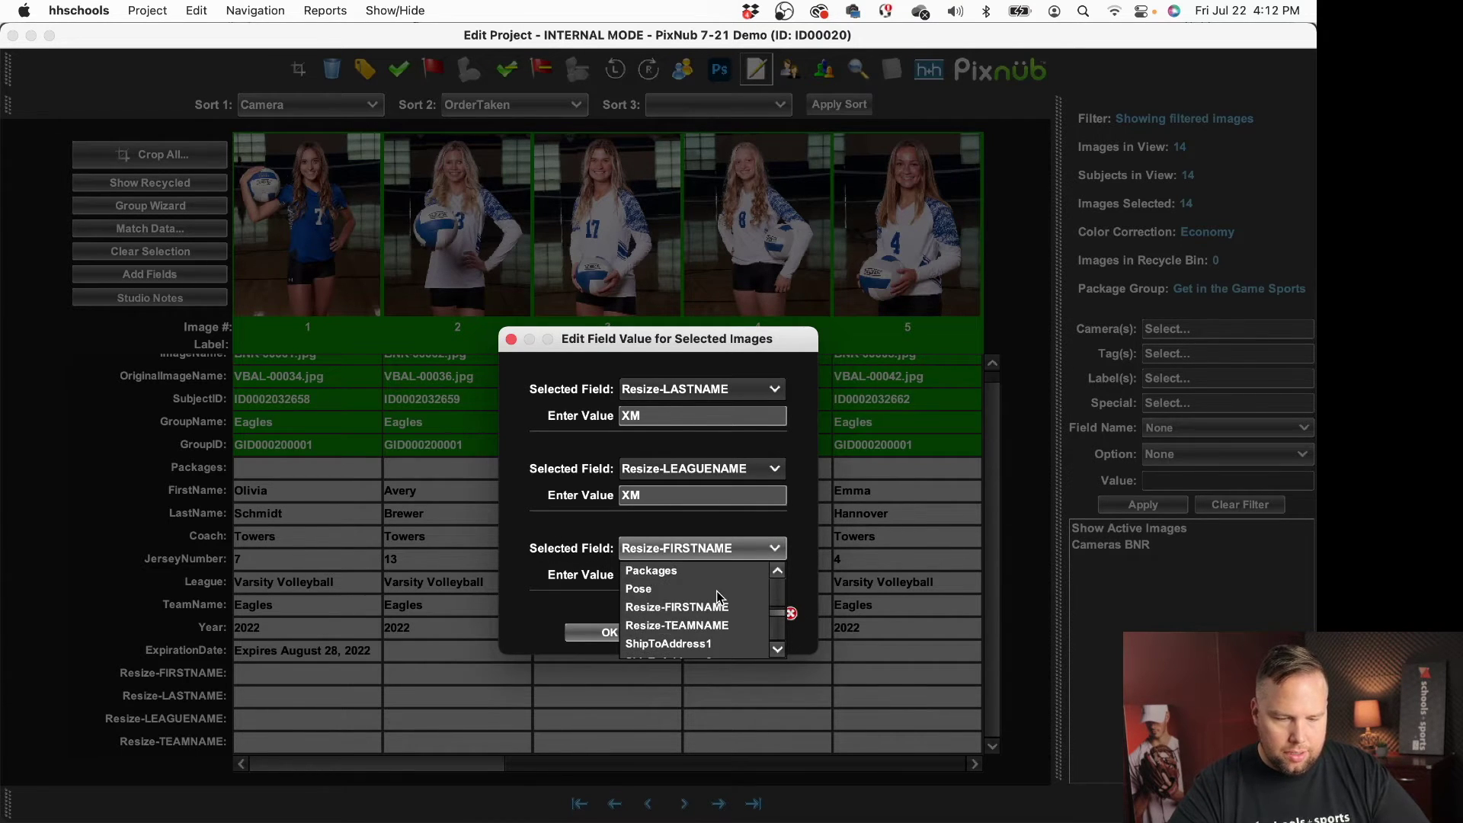
click(717, 626)
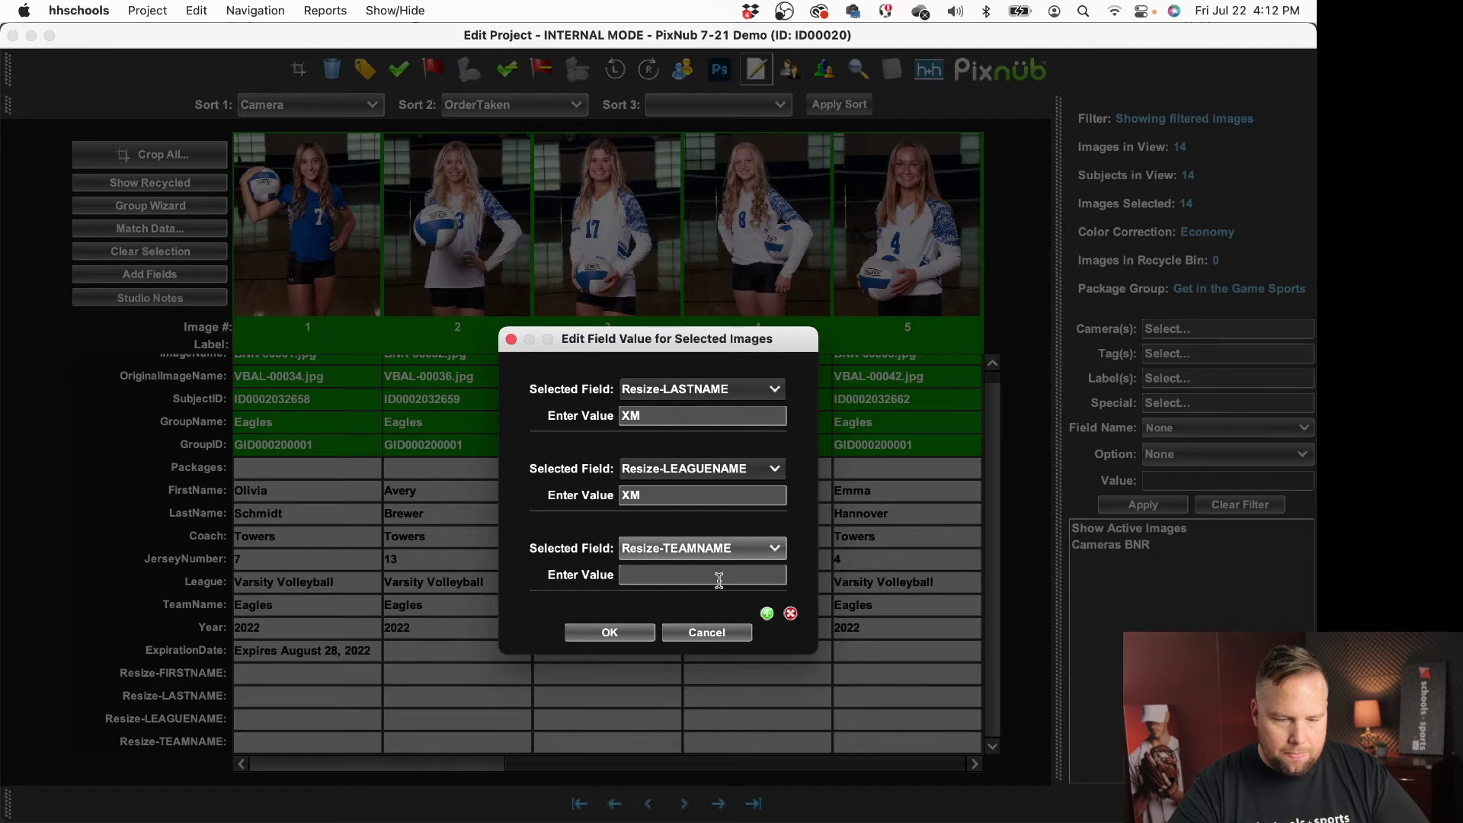
text(XM)
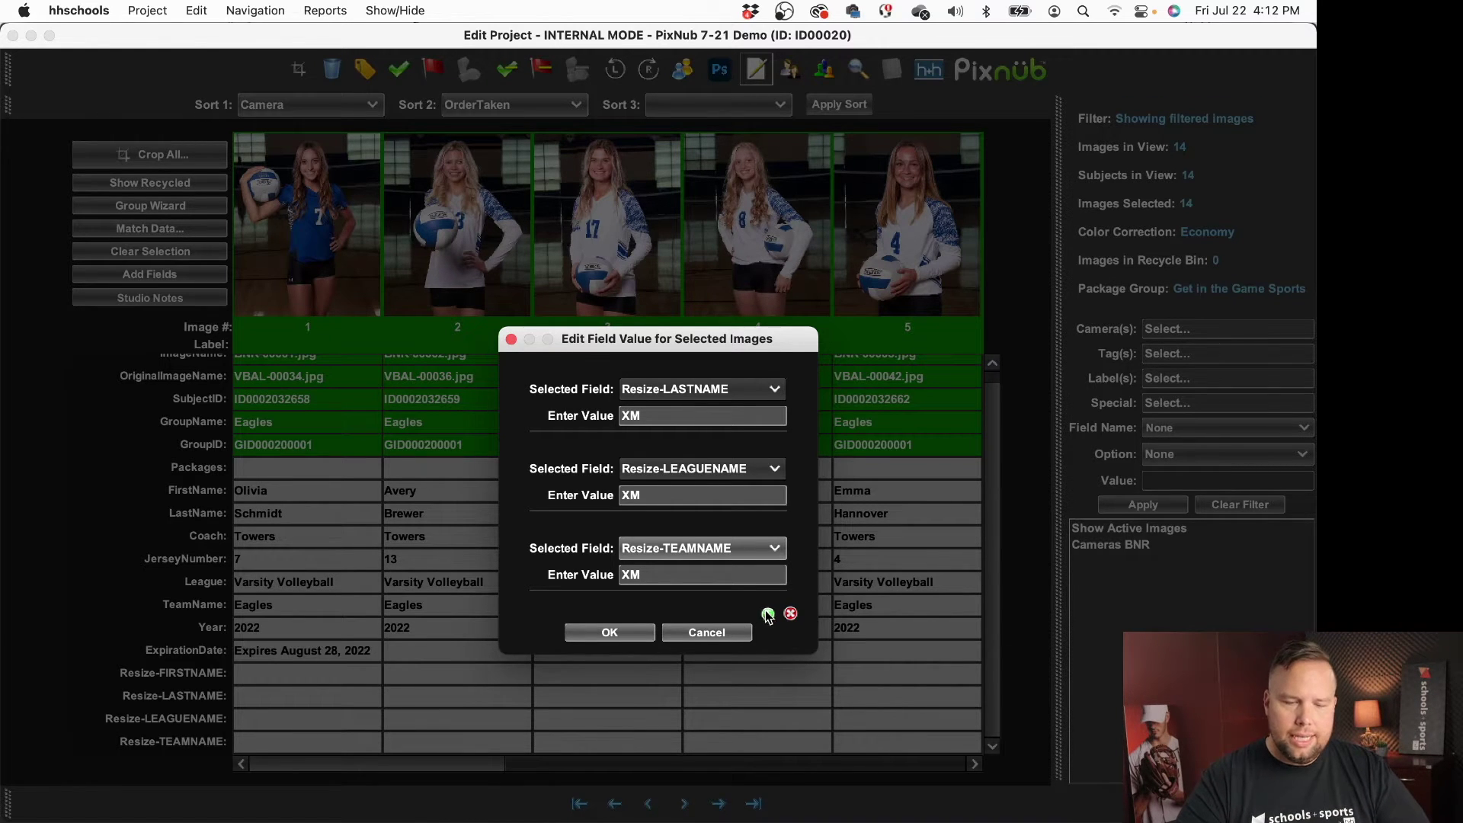
click(765, 611)
Set the fourth row to Packages 3 and apply all edits to the 14 banners, confirming the warnings.
click(718, 625)
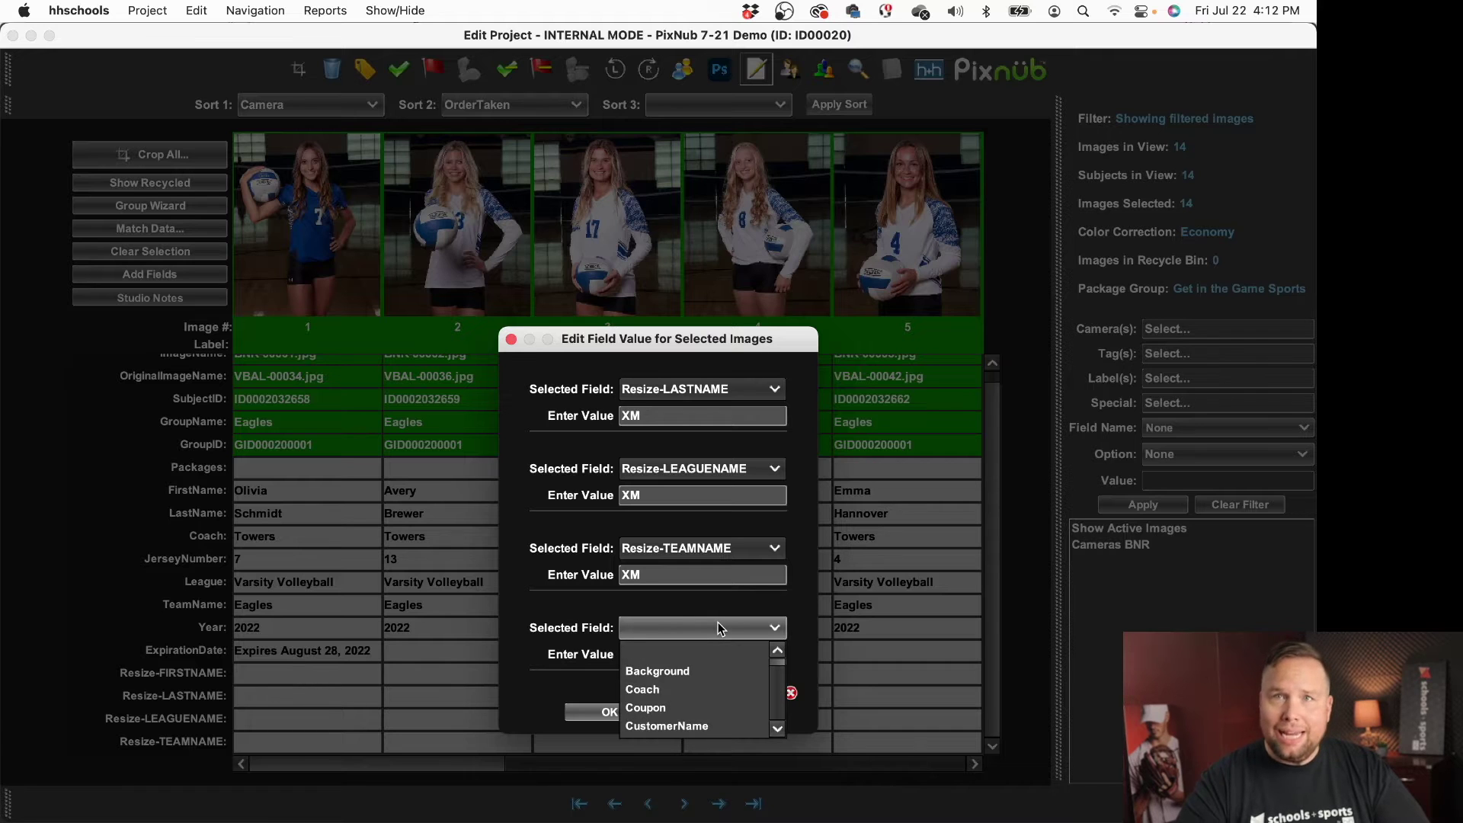
key(p)
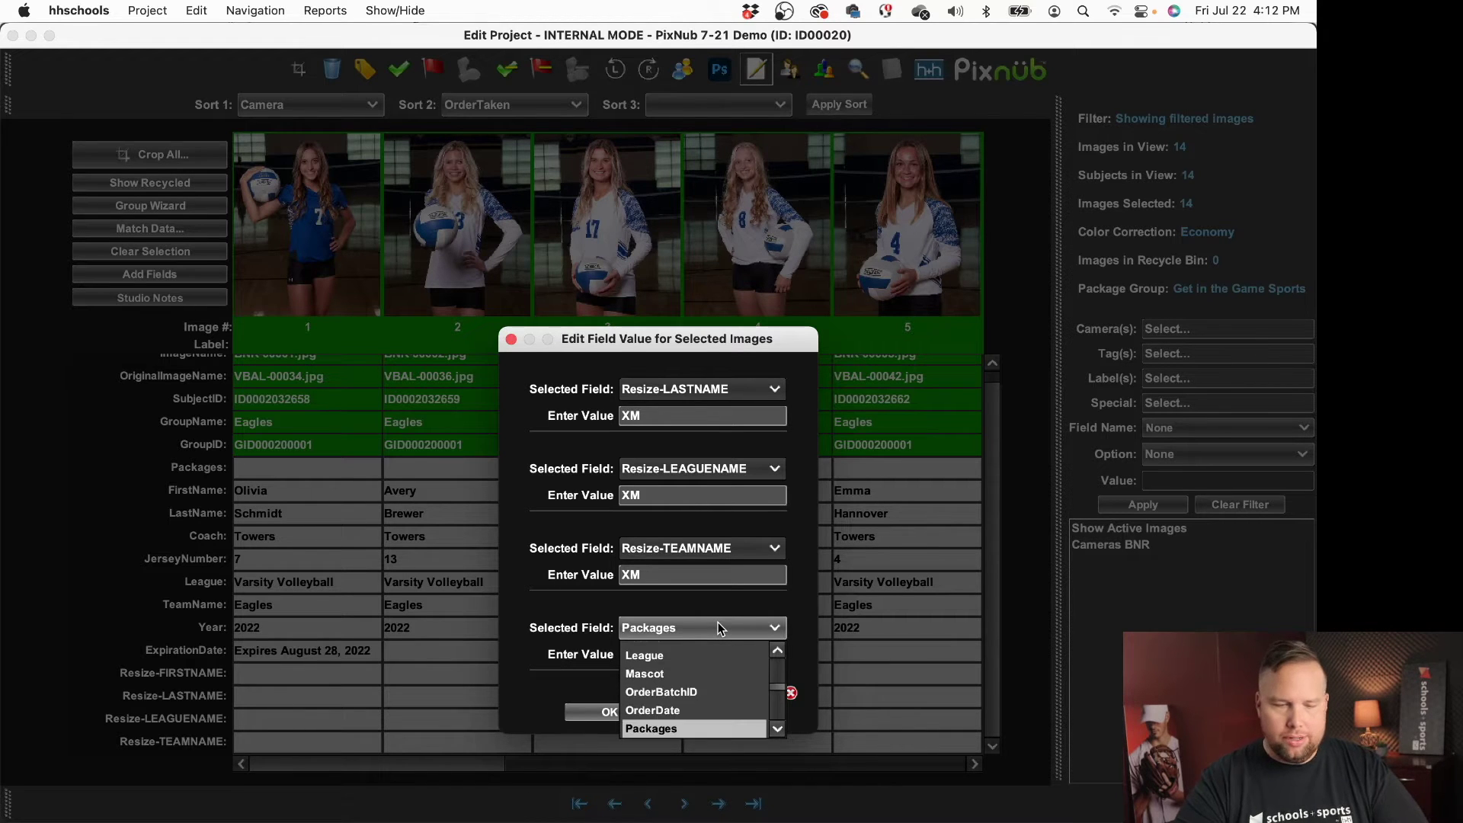
key(Return)
click(698, 654)
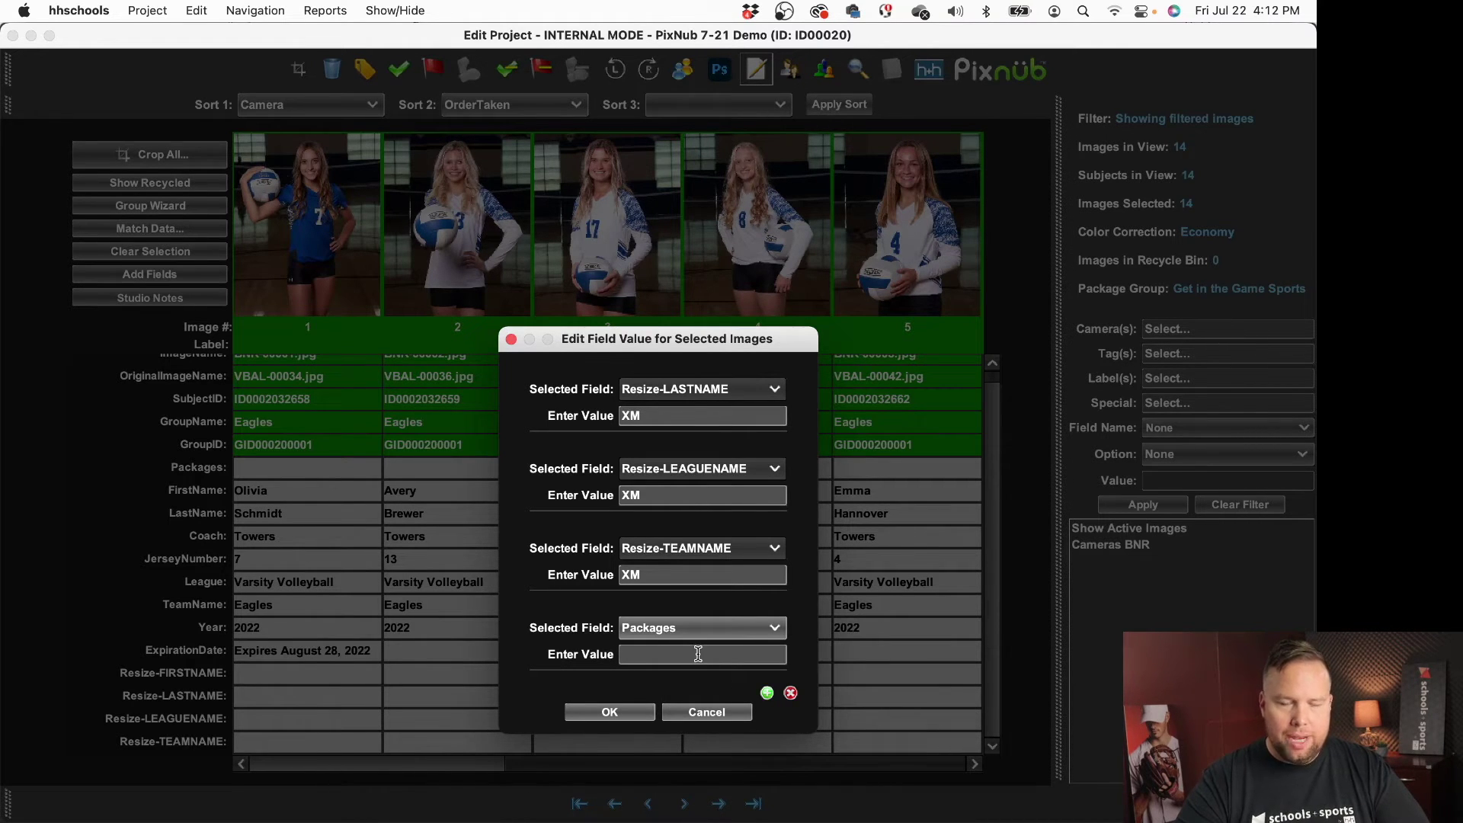
text(3)
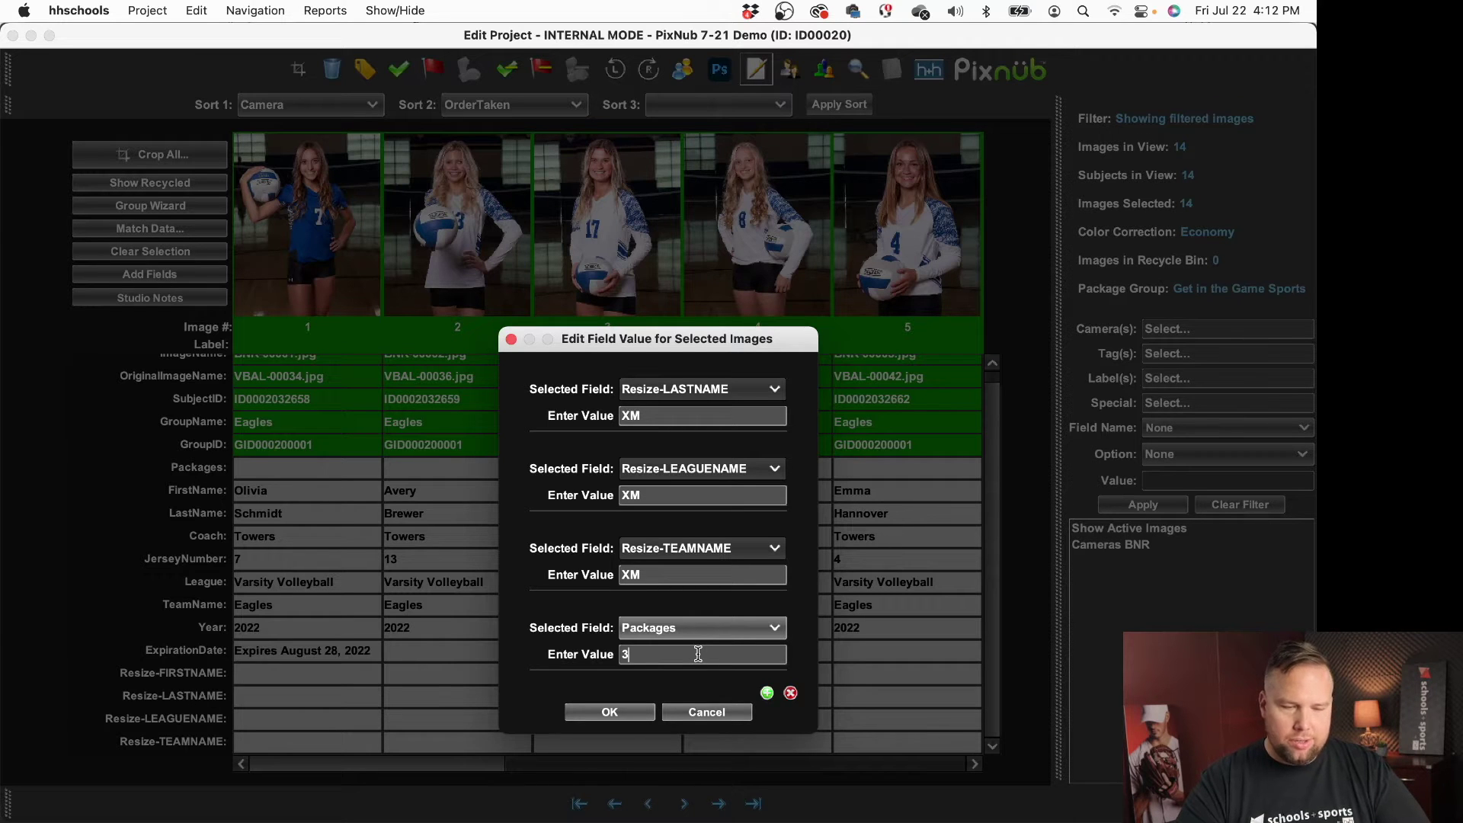
click(609, 712)
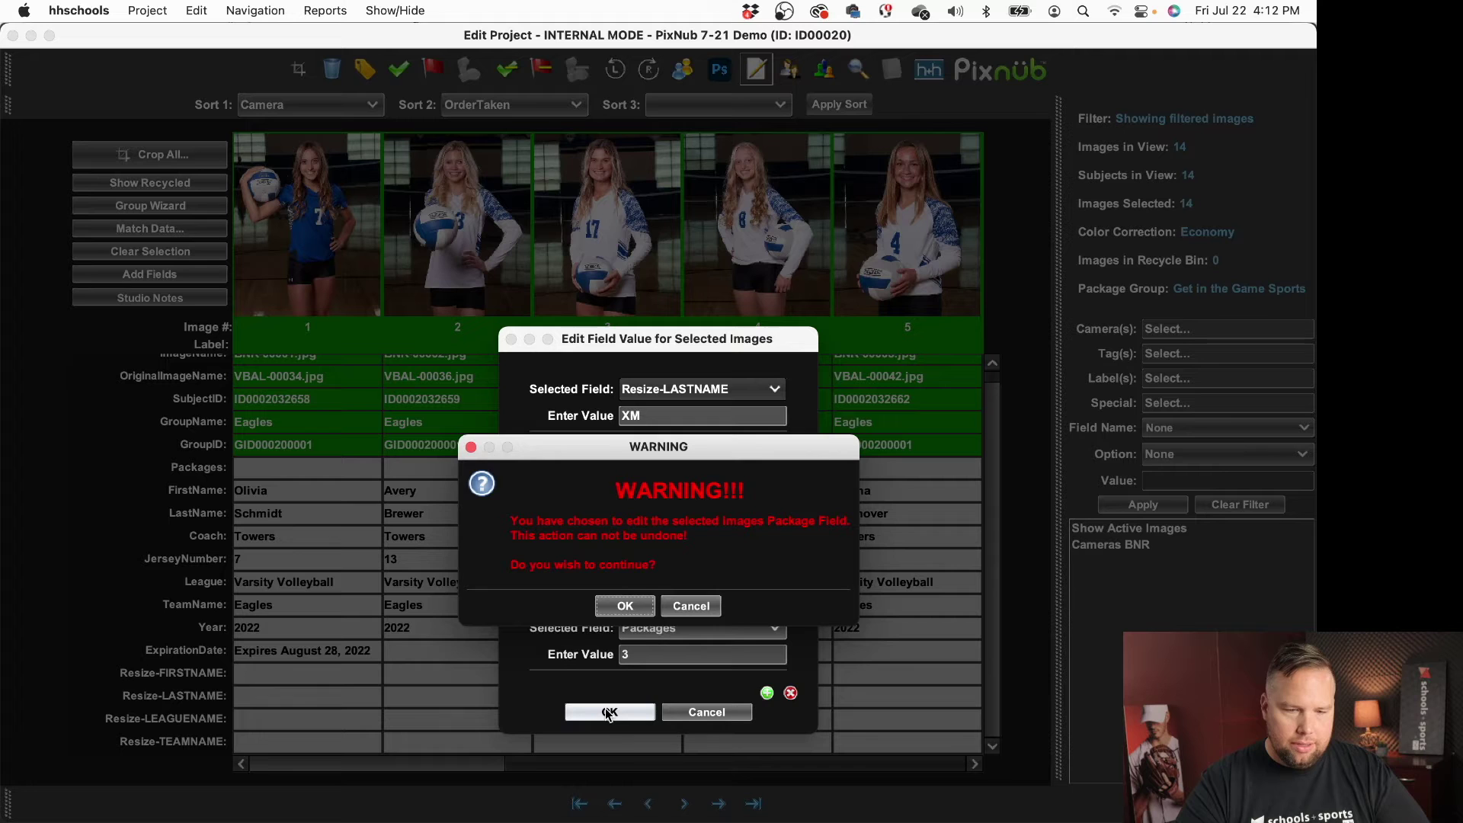
click(640, 608)
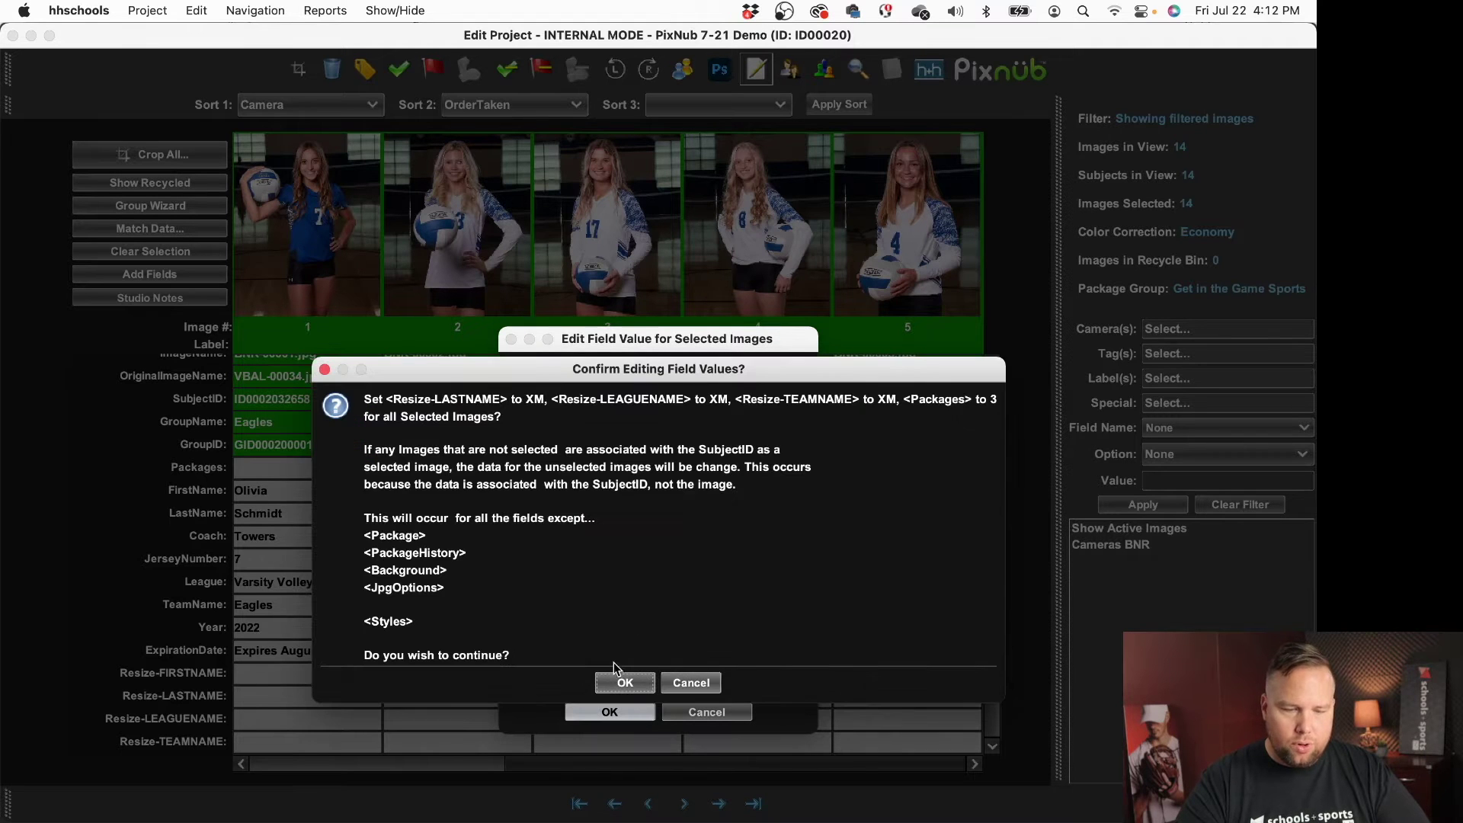
click(615, 680)
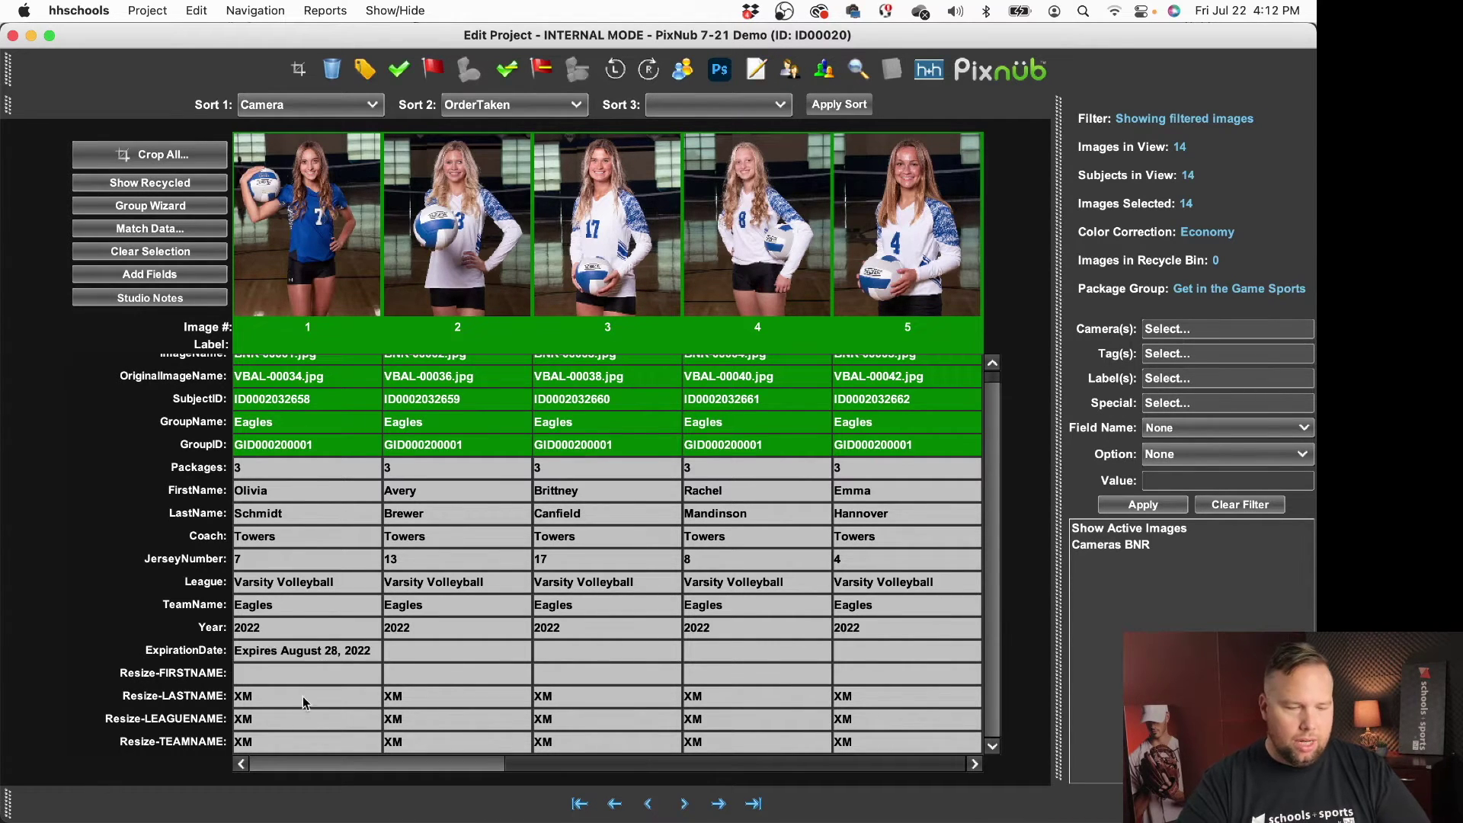
Reselect all 14 banners and export the Filtered View through Pixnub Assistant as .png.
click(906, 399)
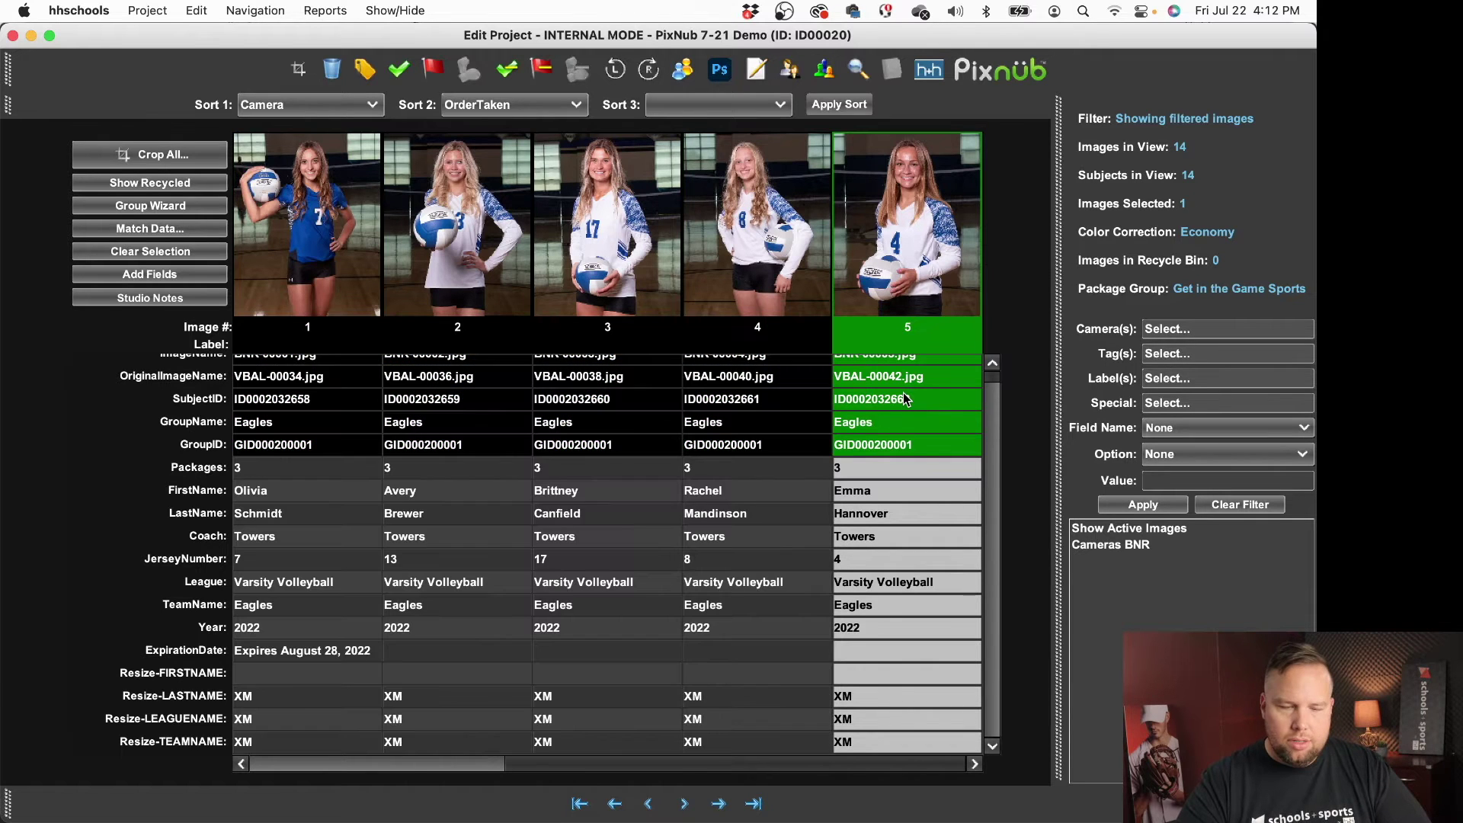
key(super+a)
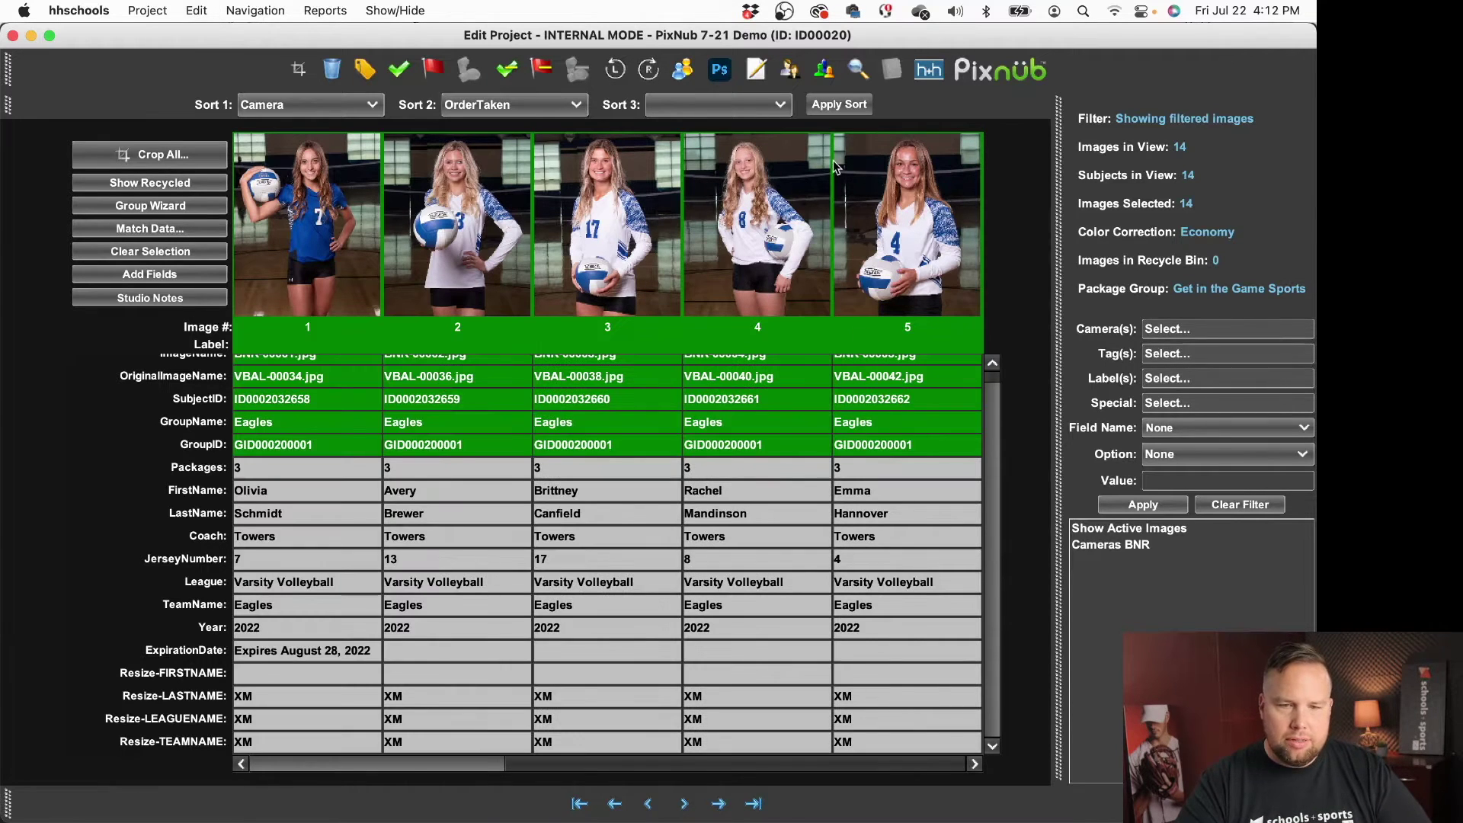
click(1003, 74)
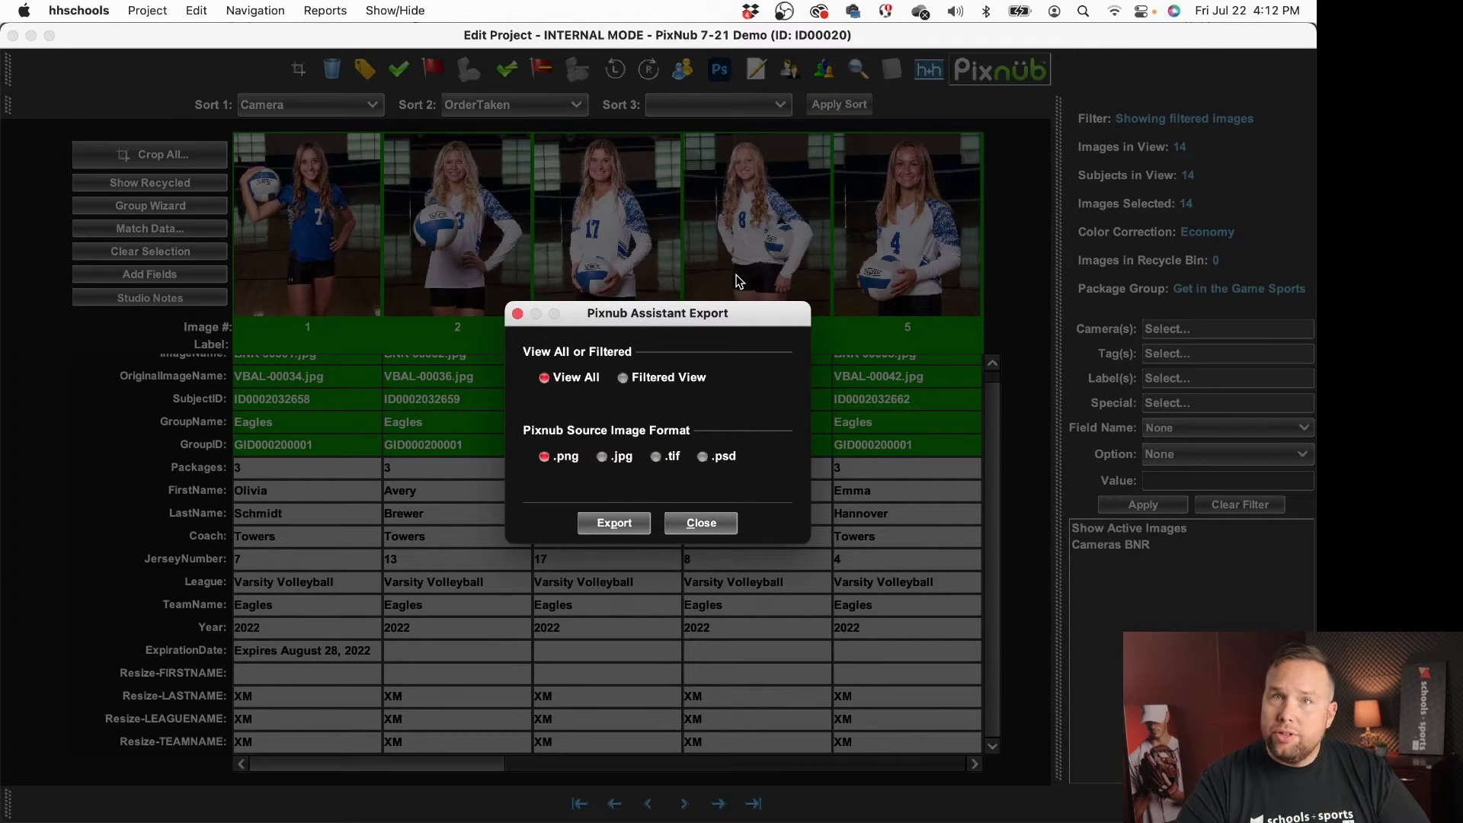
click(633, 378)
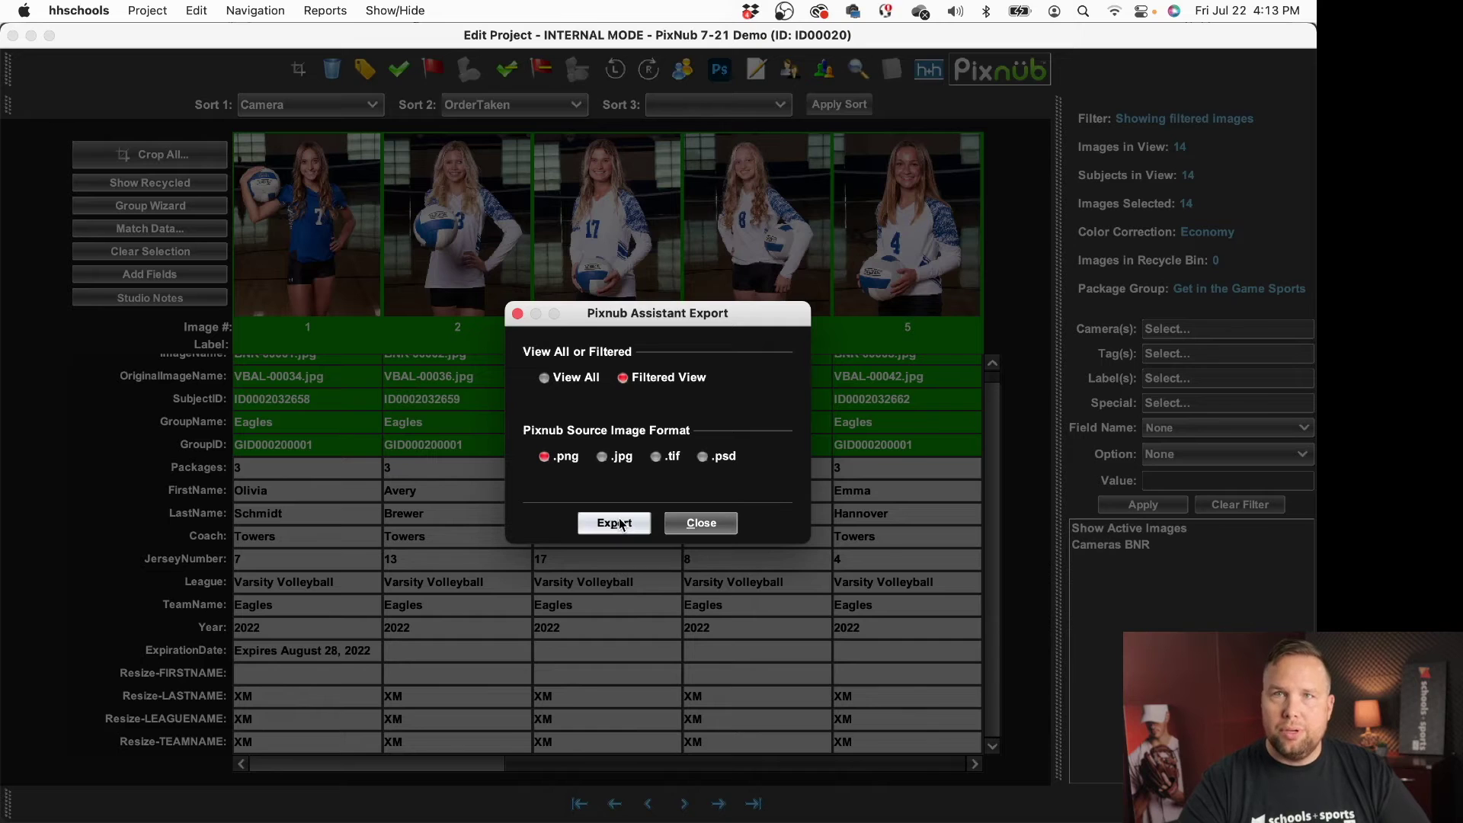
click(620, 524)
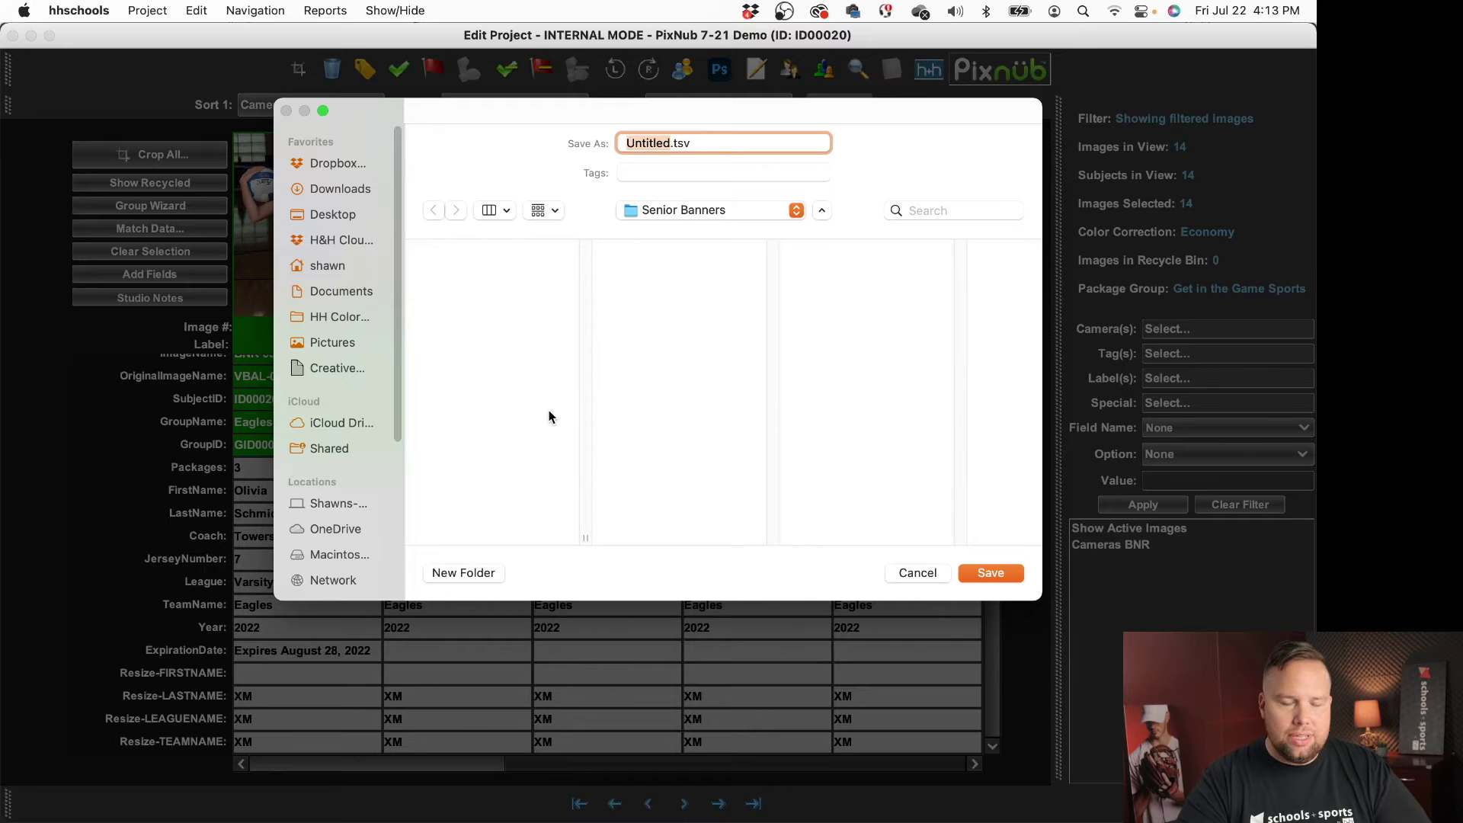
Save the export as Senior Banner.tsv in Senior Banners and dismiss the finished message.
text(Senior)
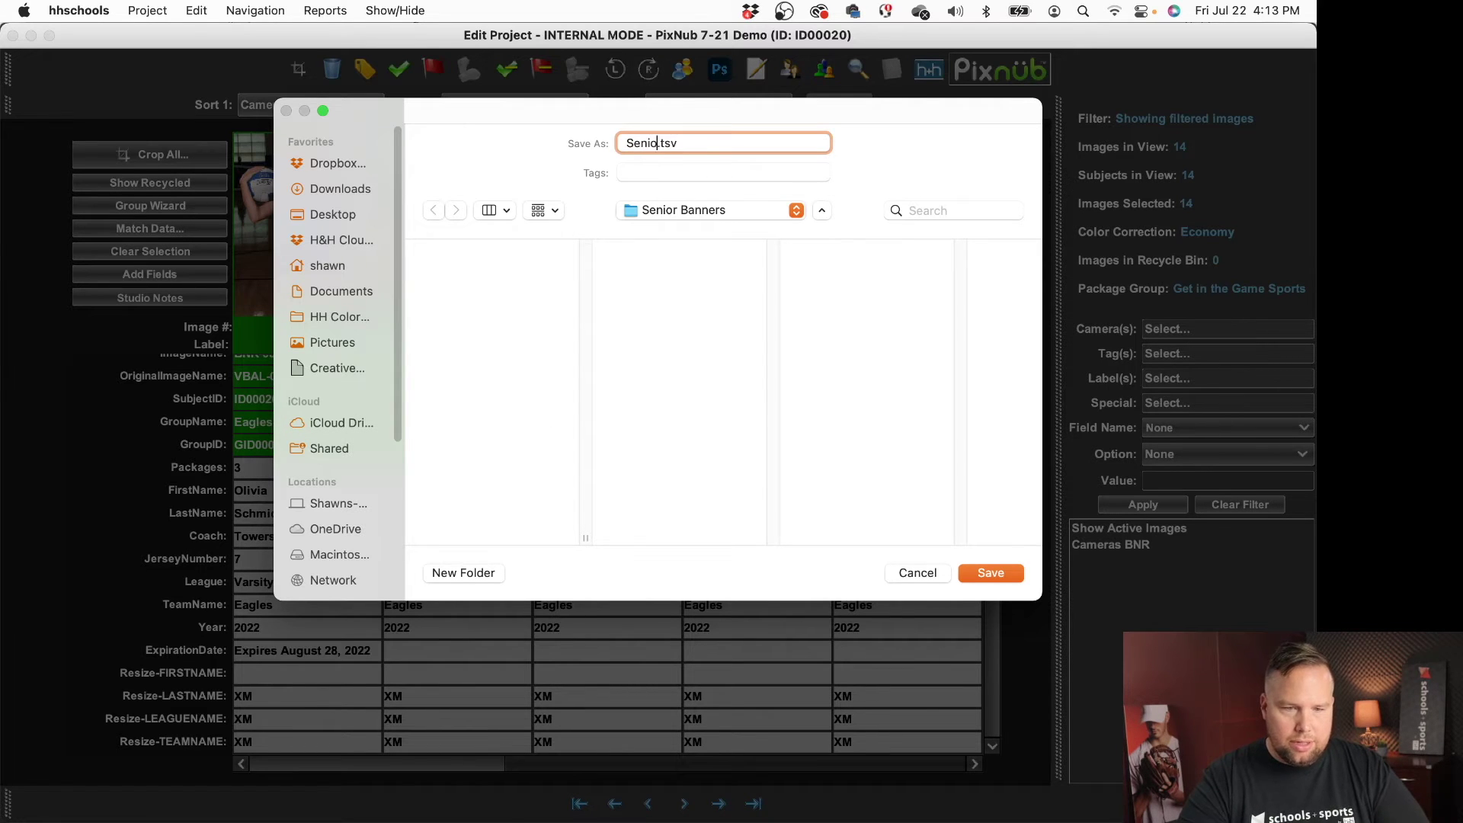
text( Banner)
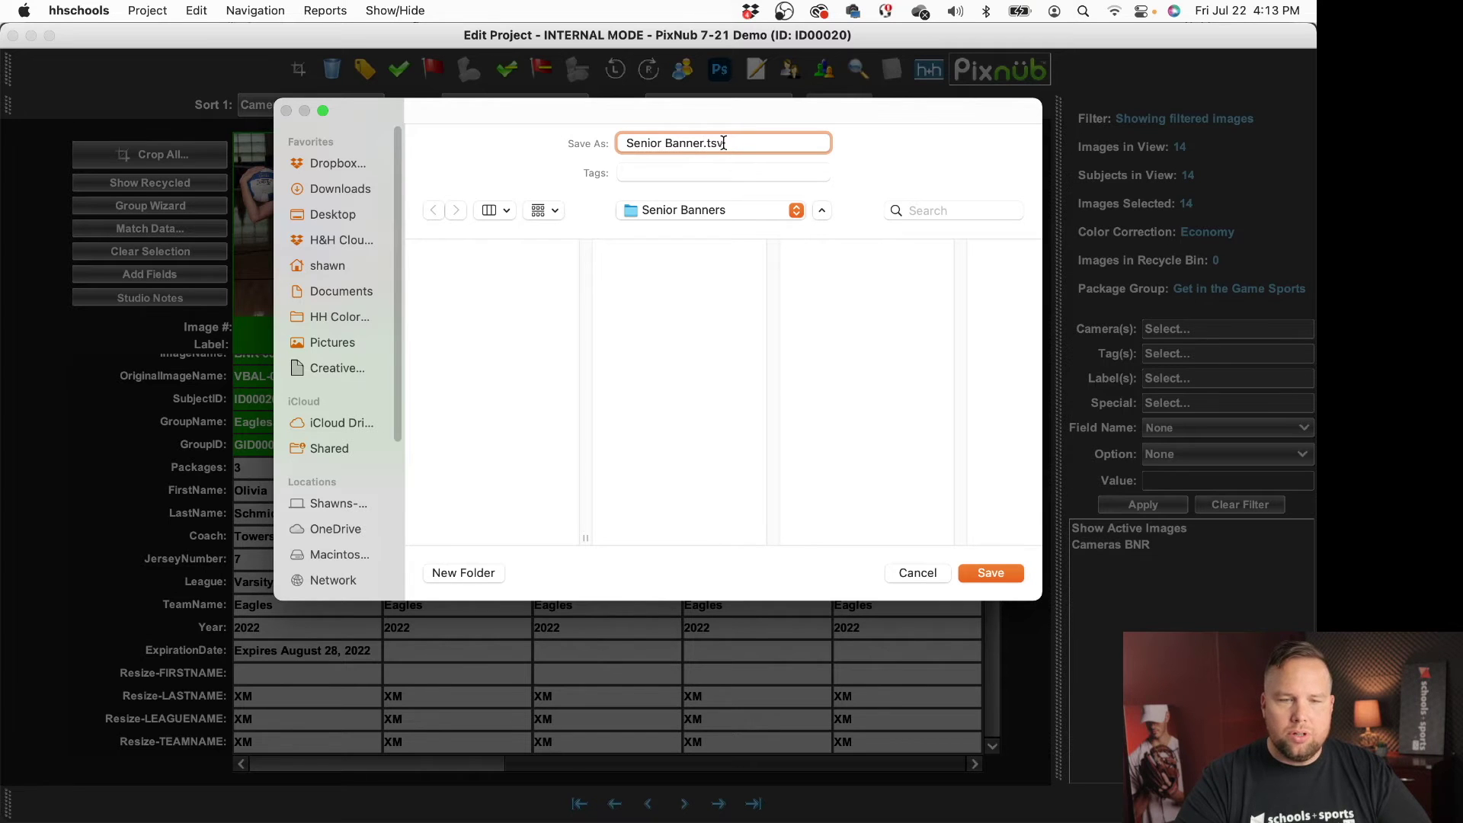
drag(723, 143, 707, 144)
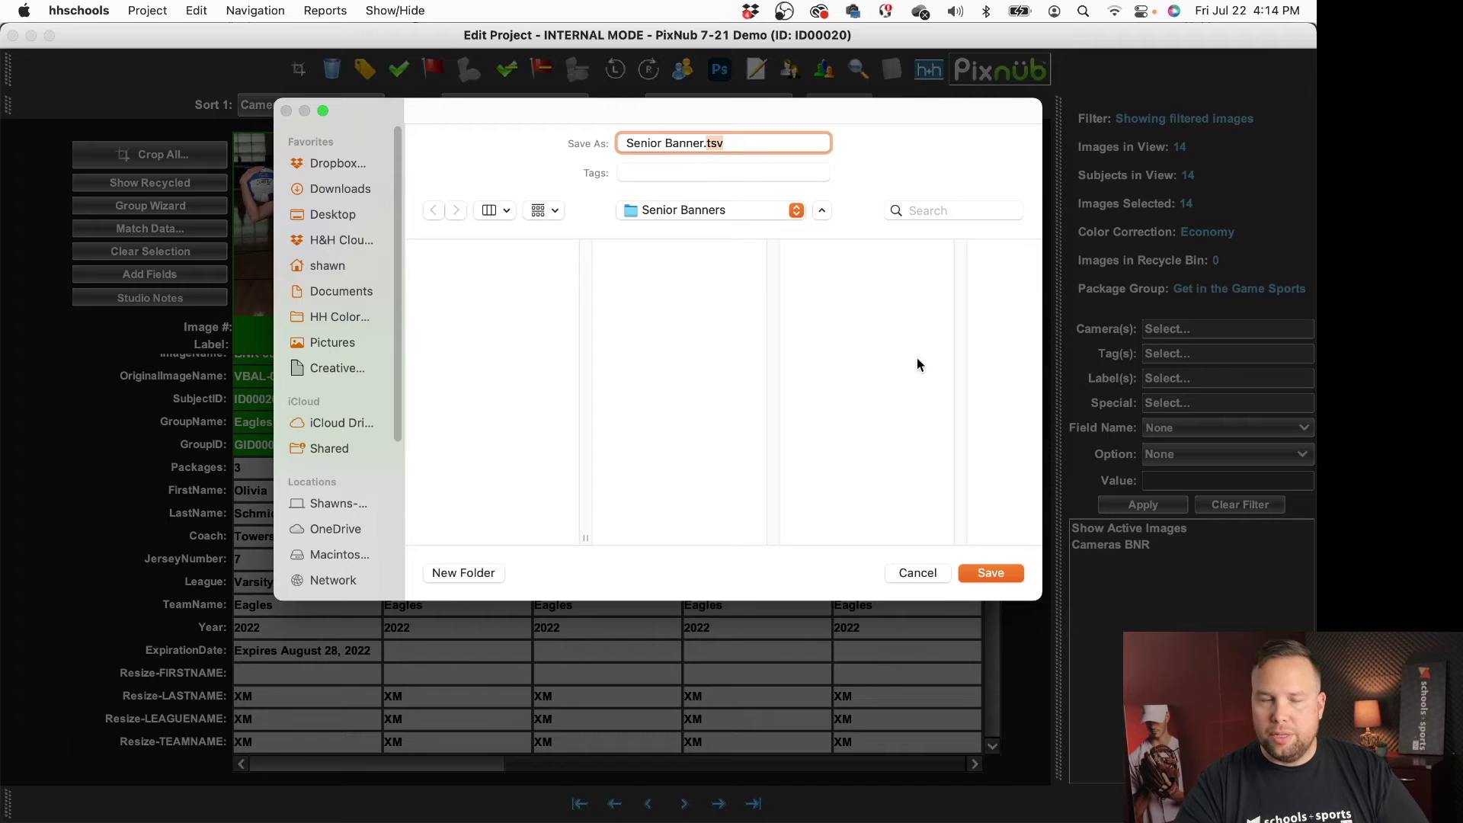
click(1012, 572)
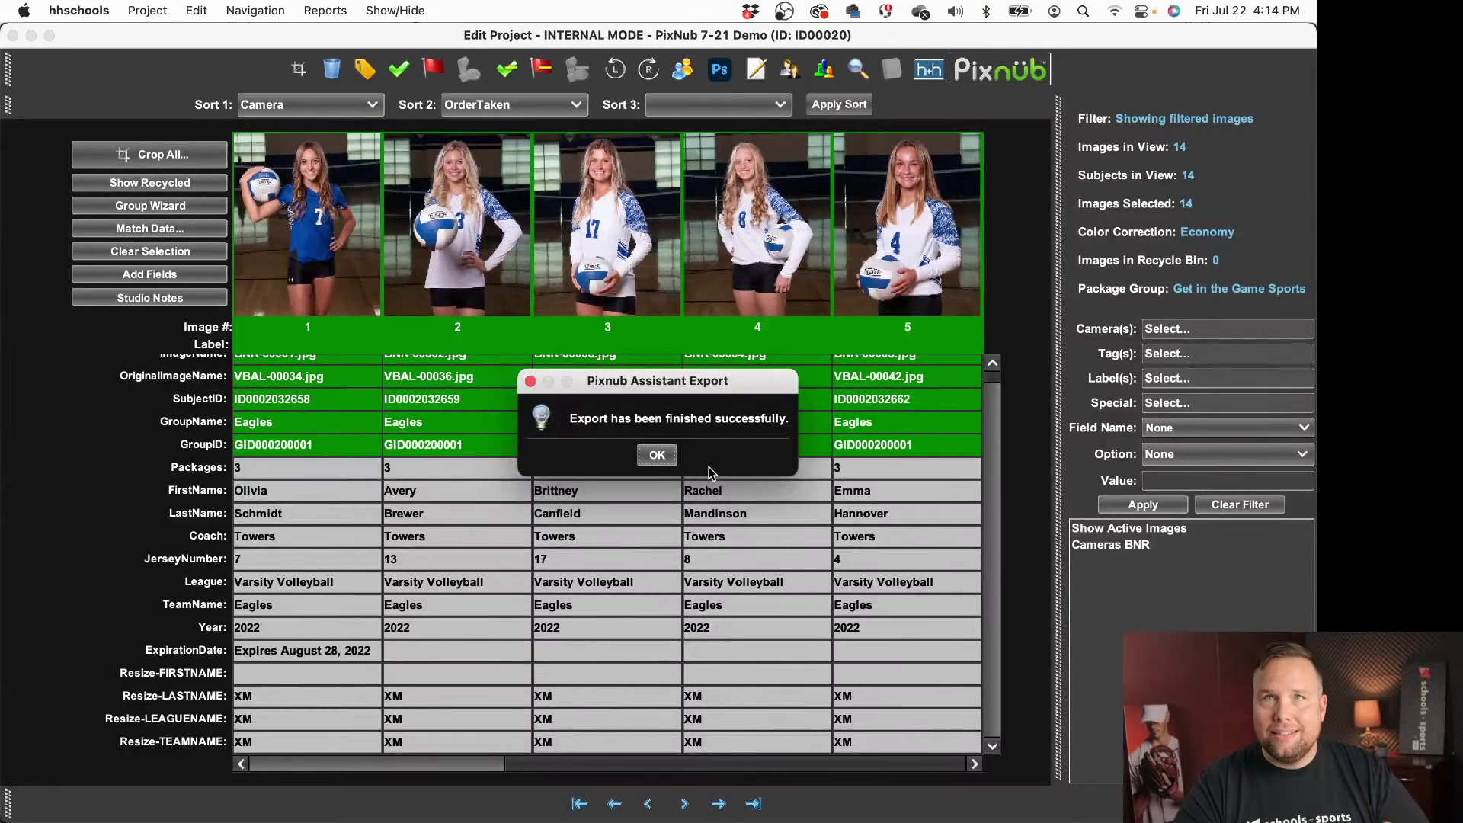
click(656, 455)
Review the exported rows in Excel, checking the HHSCHOOLS ID and LASTNAME columns.
click(750, 424)
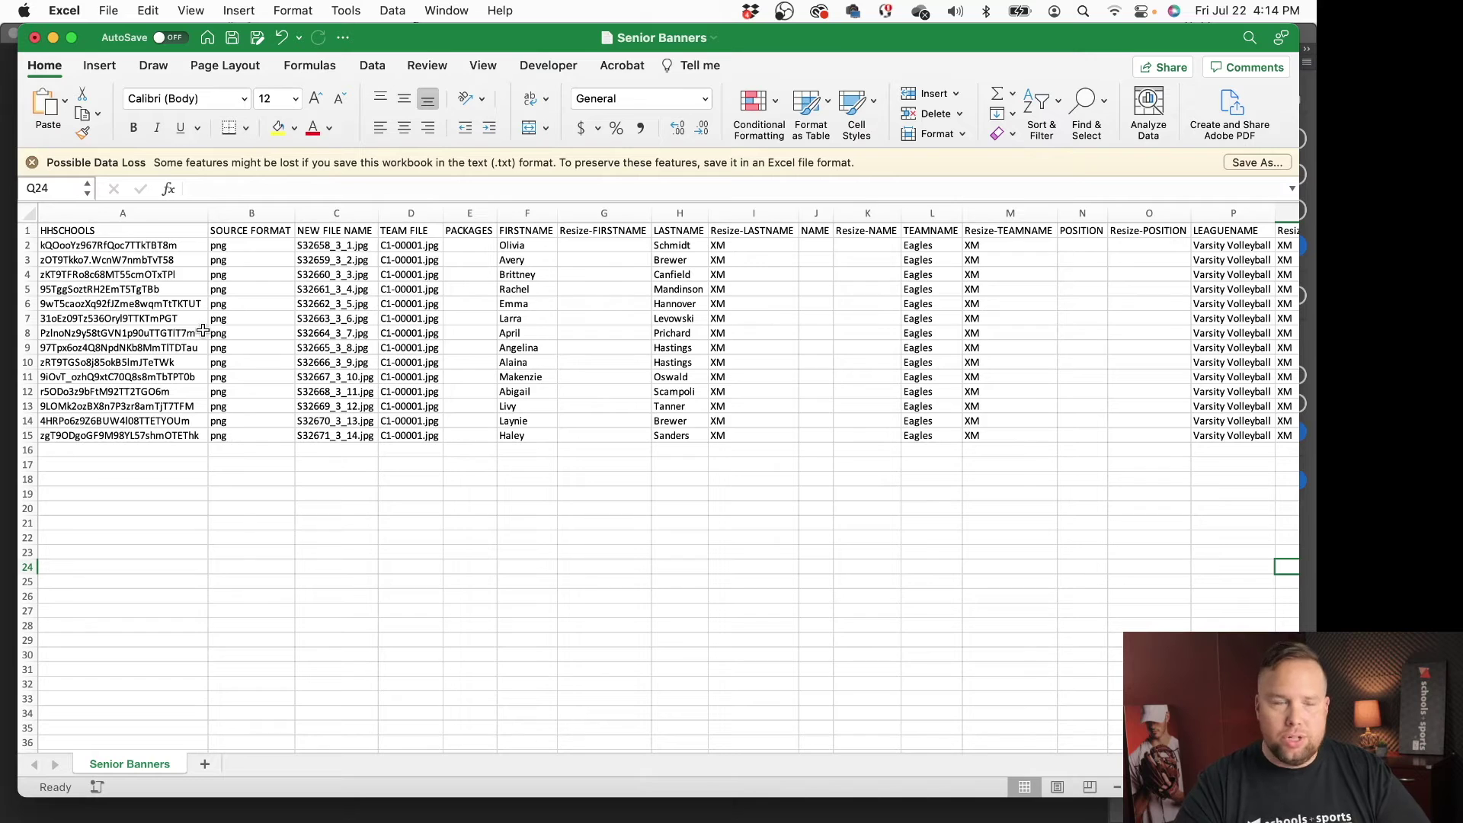
click(122, 214)
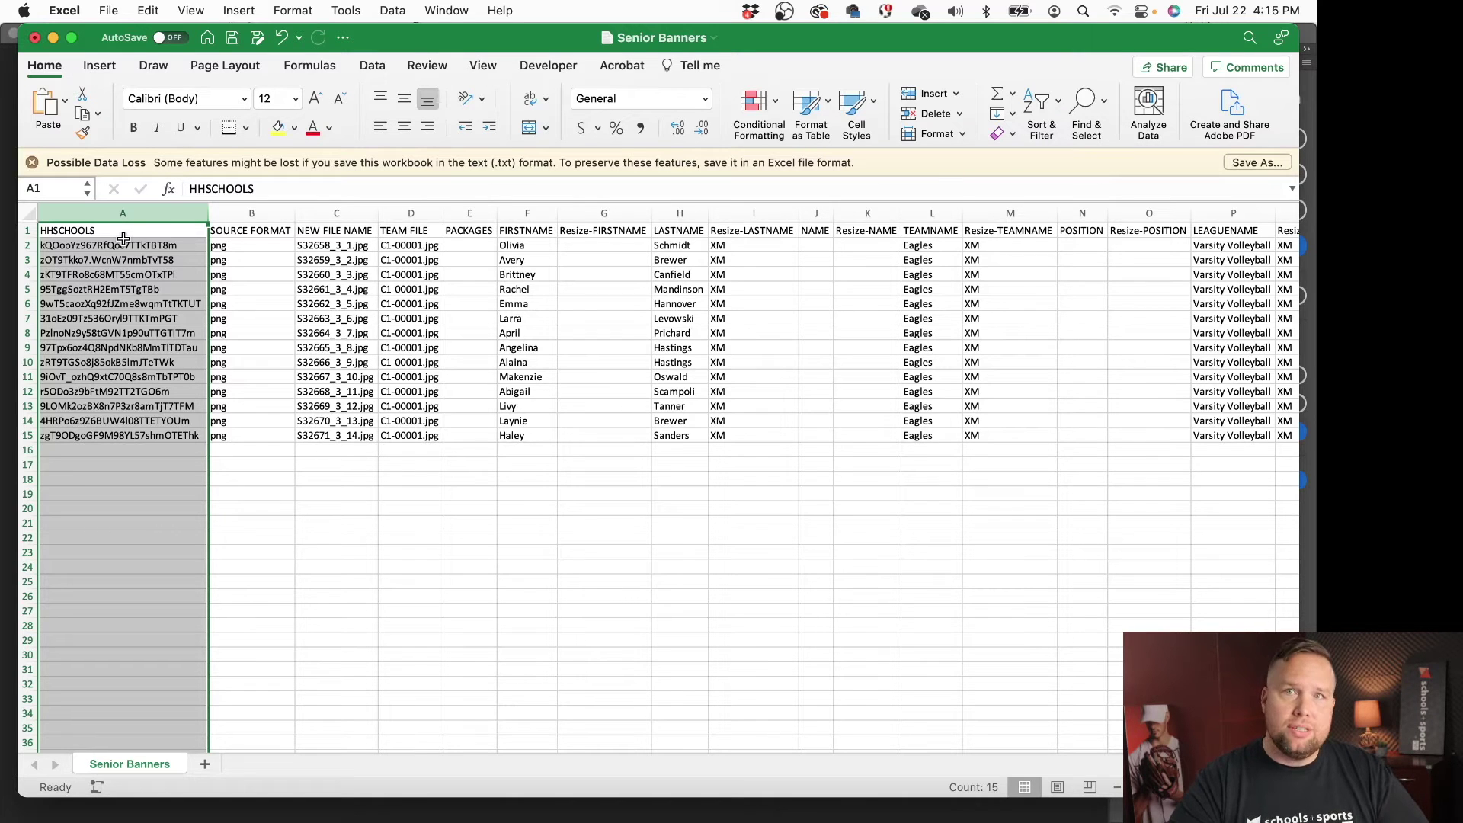
click(680, 214)
scroll(898, 284, right, 3)
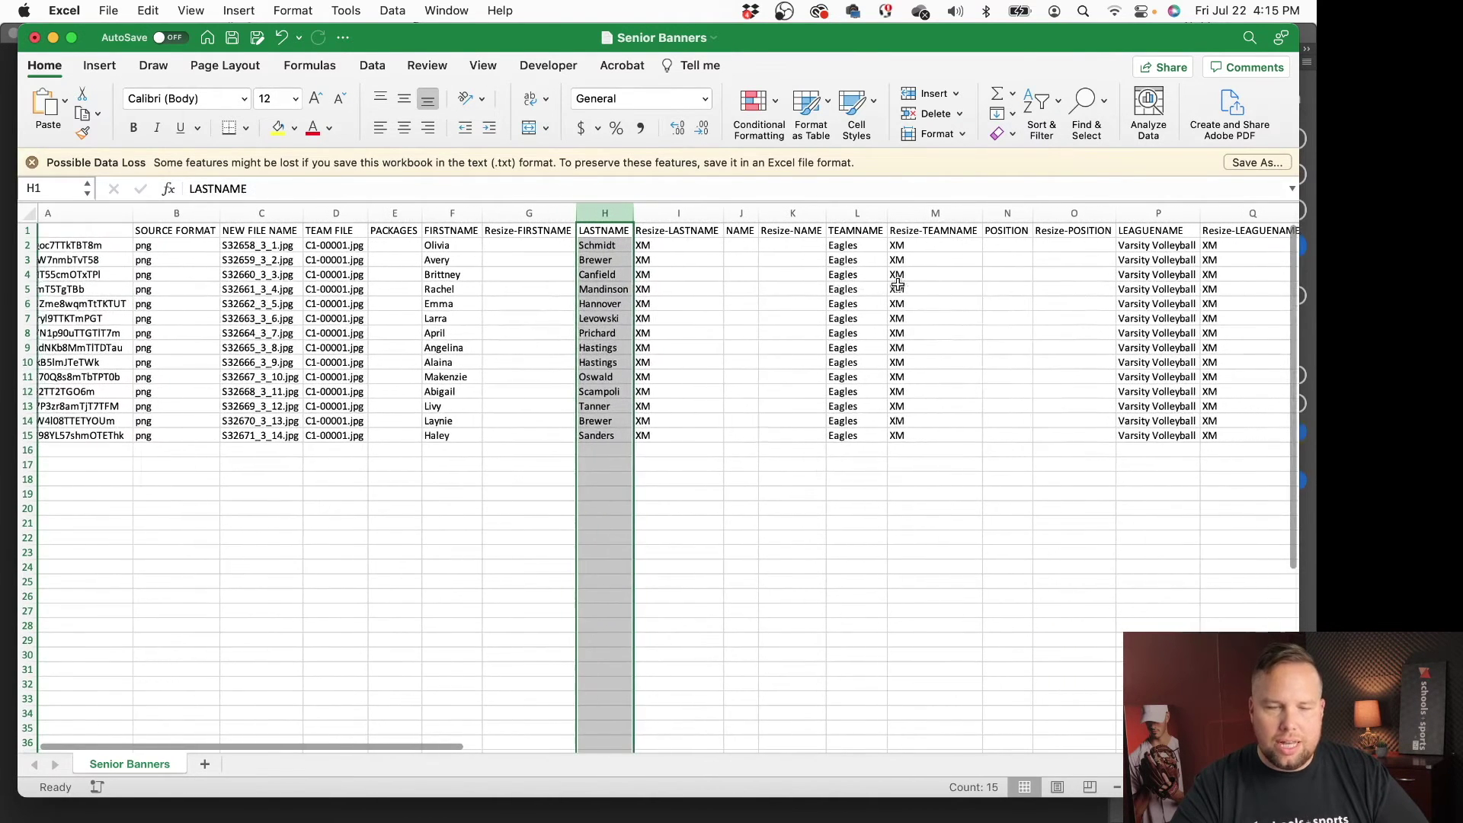
scroll(898, 284, right, 5)
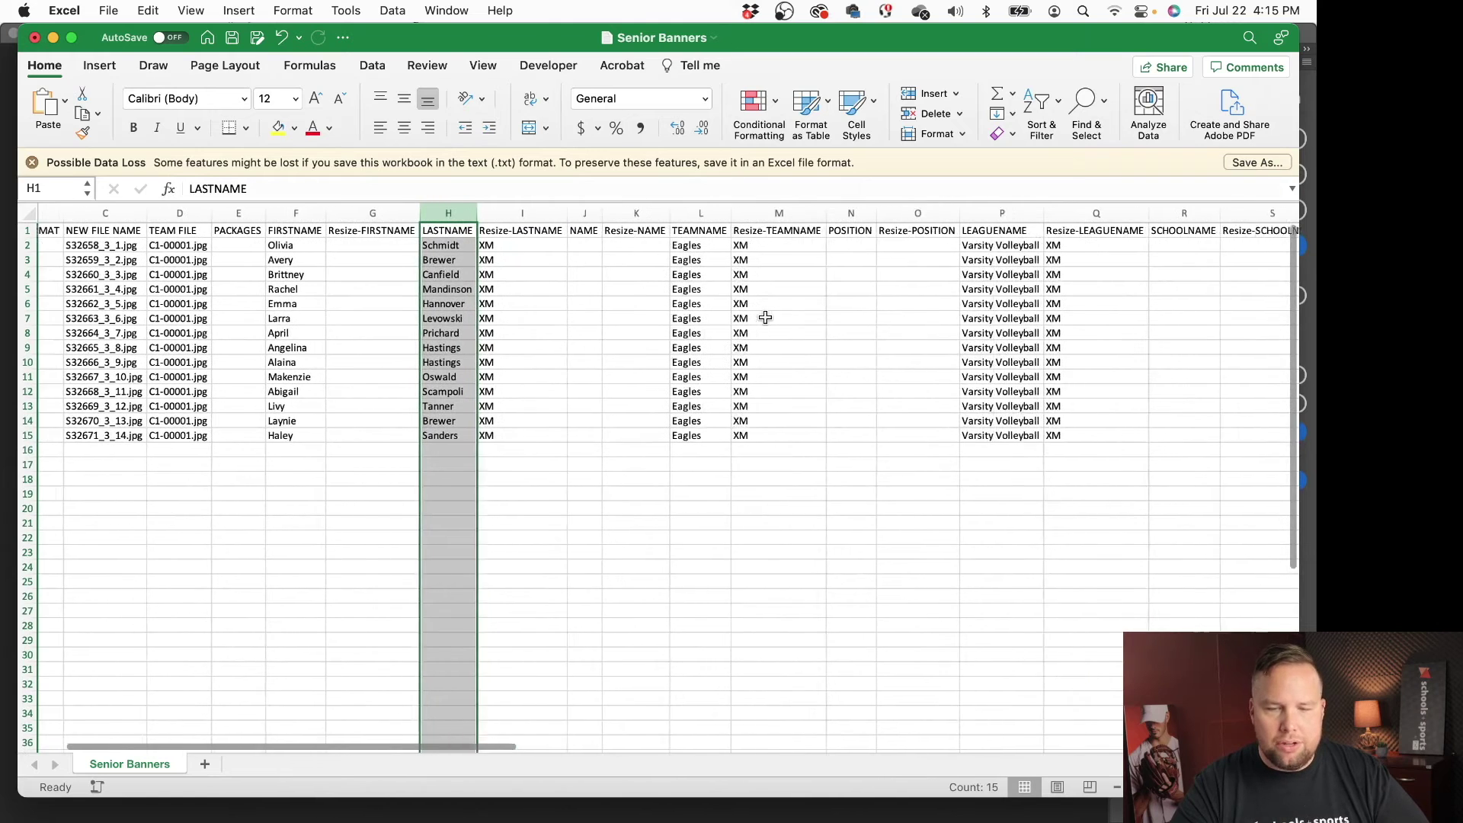
scroll(765, 317, right, 4)
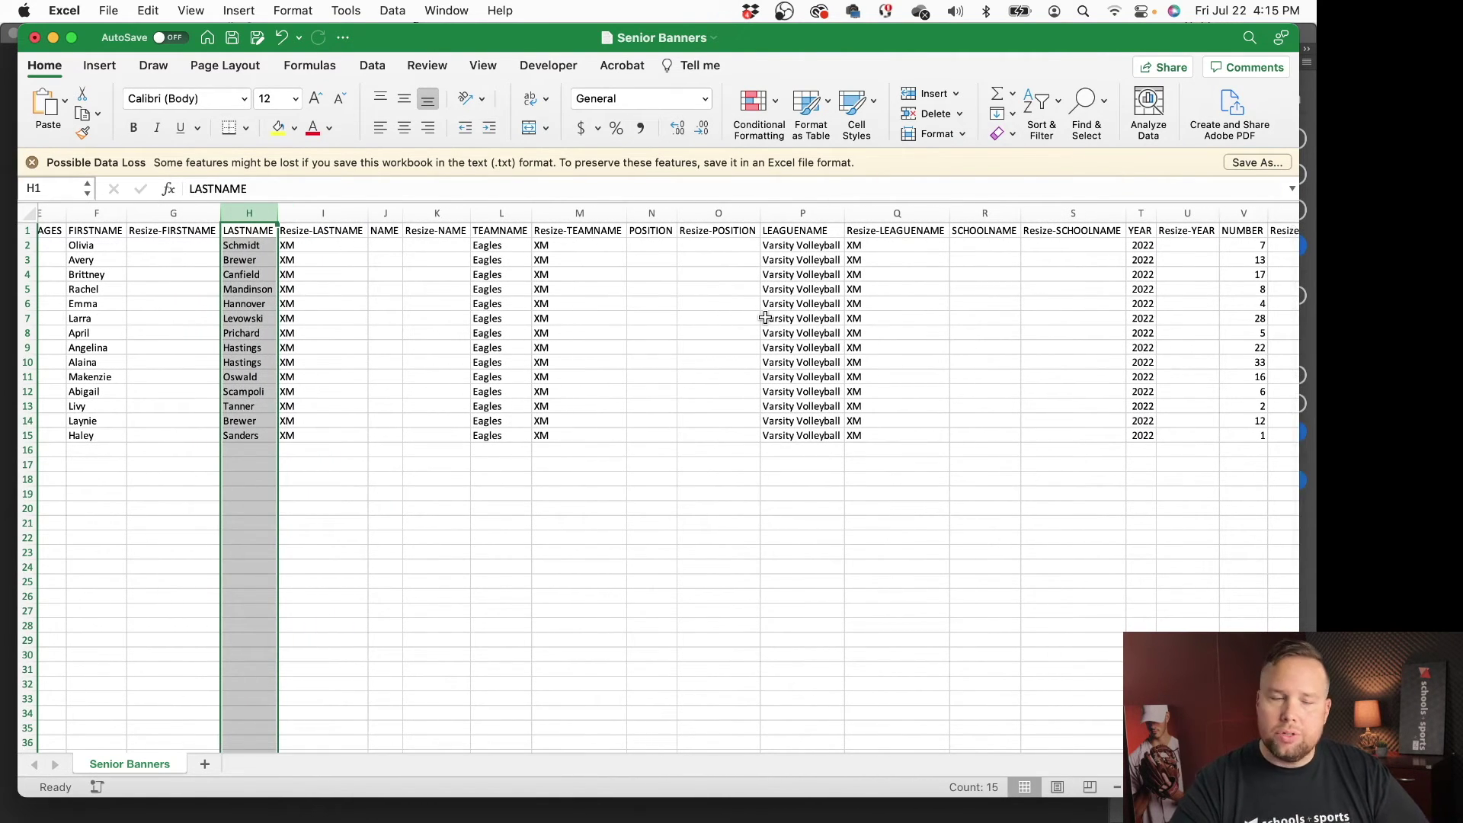
scroll(765, 317, left, 10)
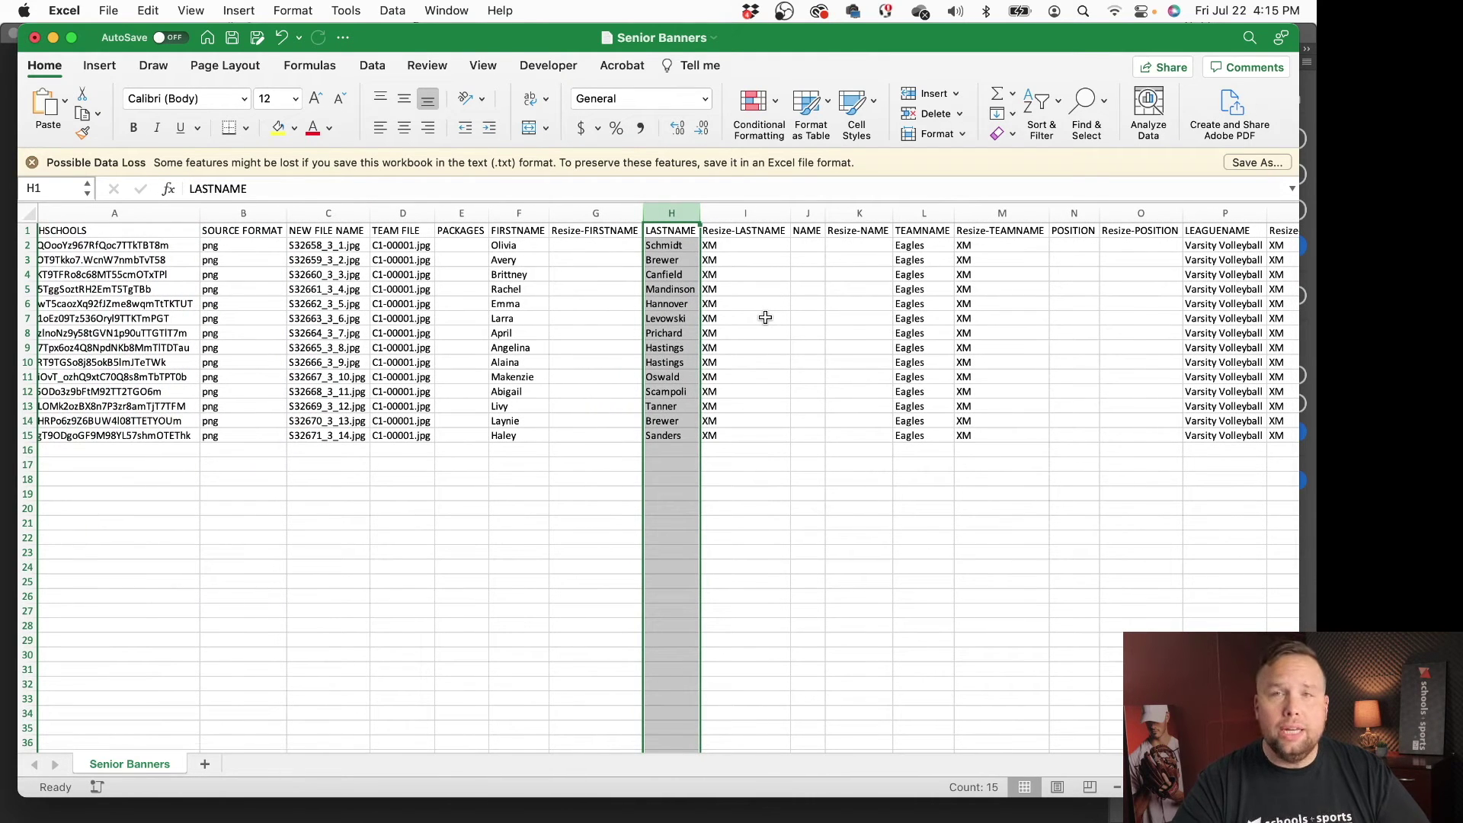
scroll(766, 317, left, 2)
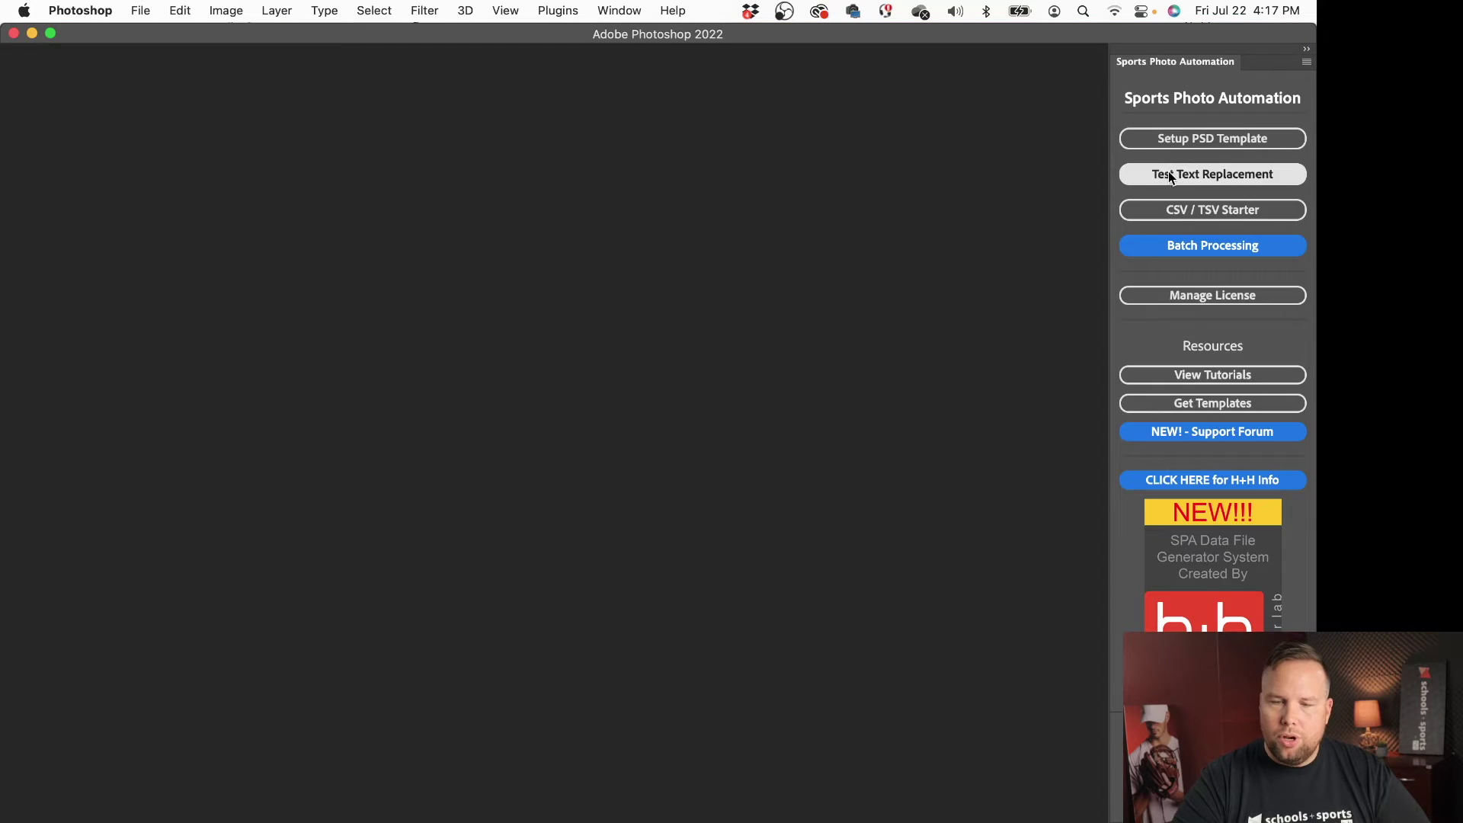
Load Senior Banner.tsv as the CSV/TSV data source and run the banner batch.
click(1173, 247)
click(542, 356)
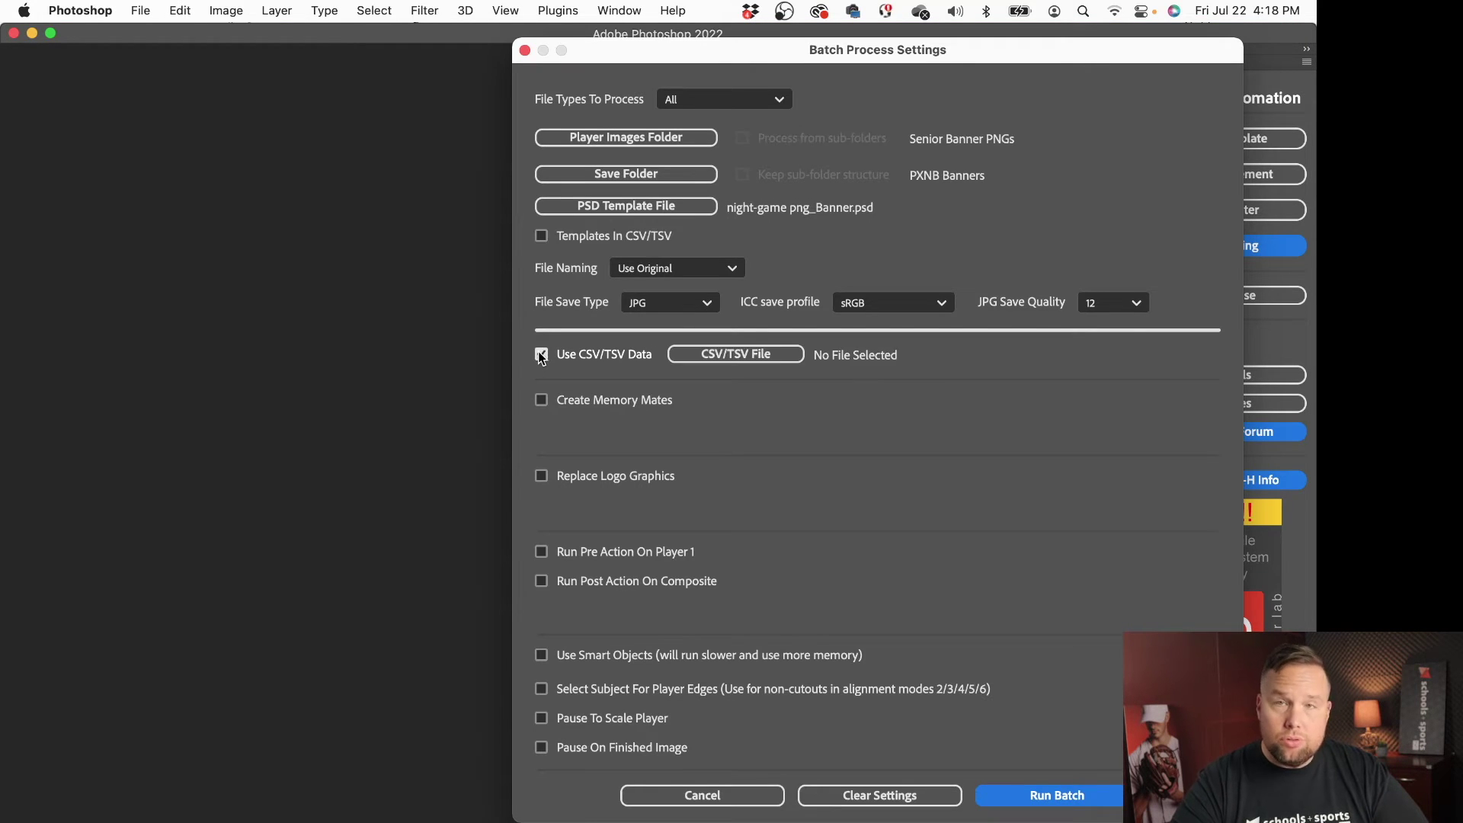
click(724, 354)
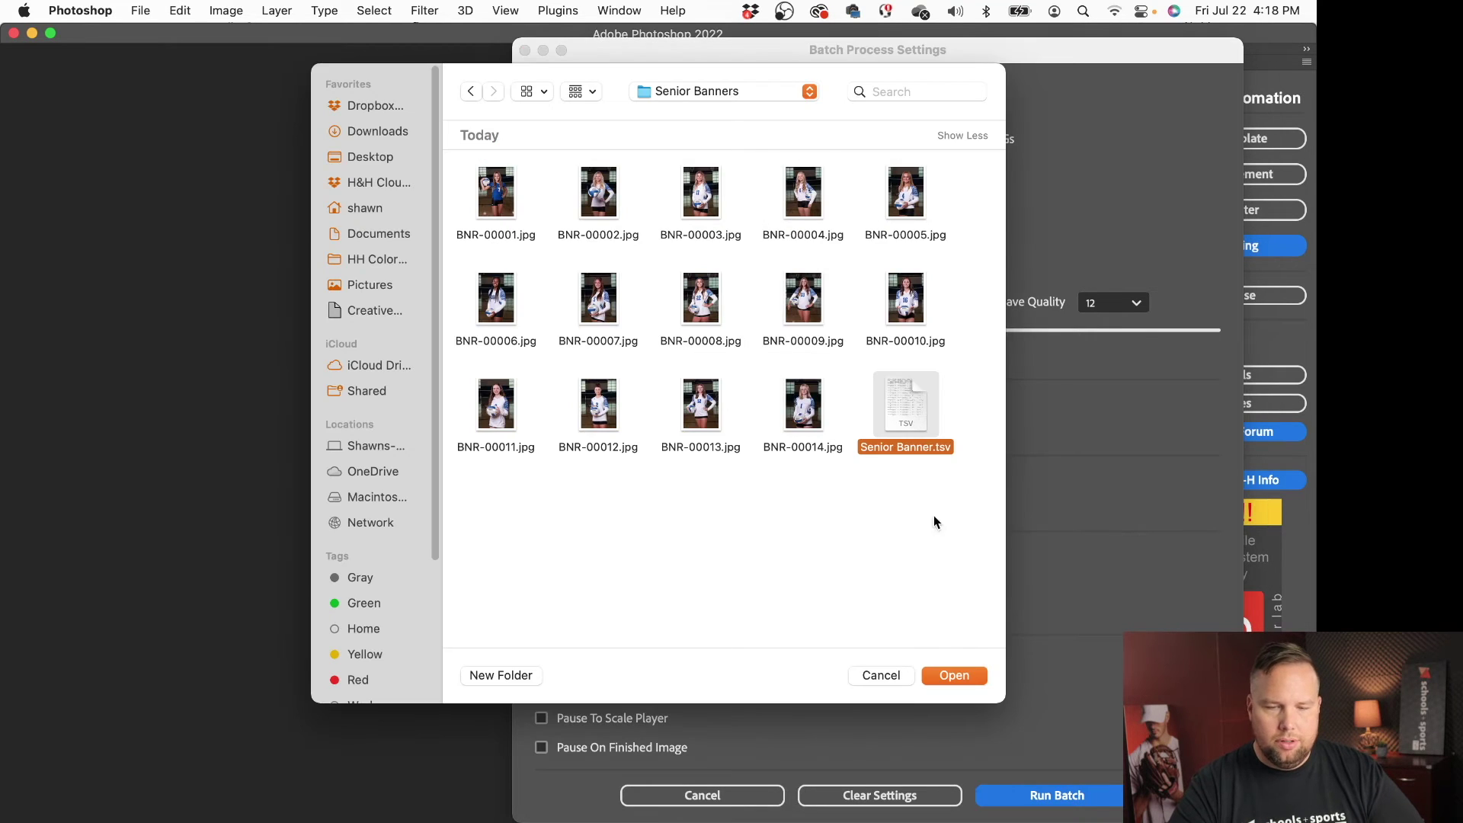
click(968, 674)
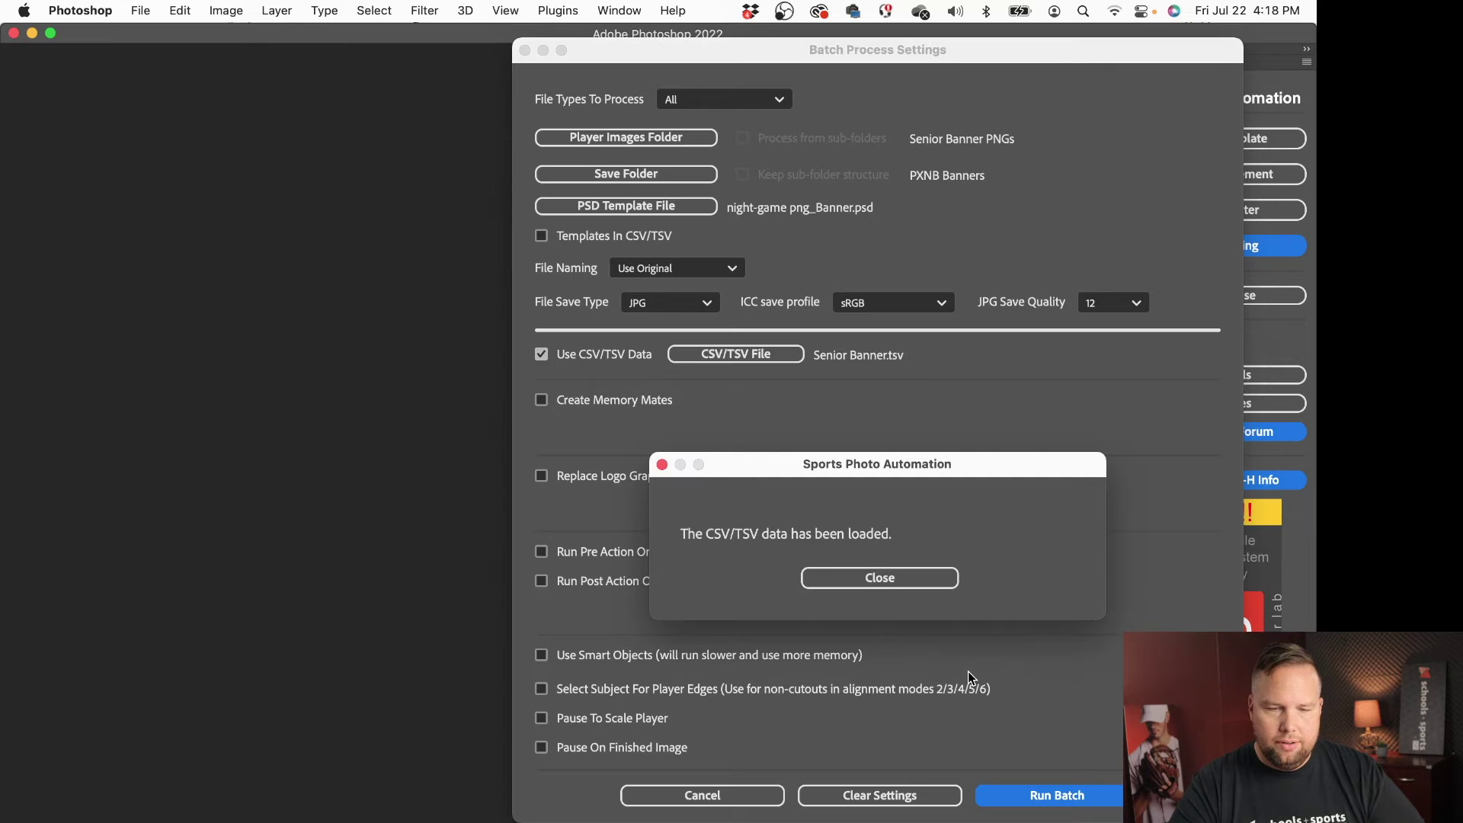
click(921, 583)
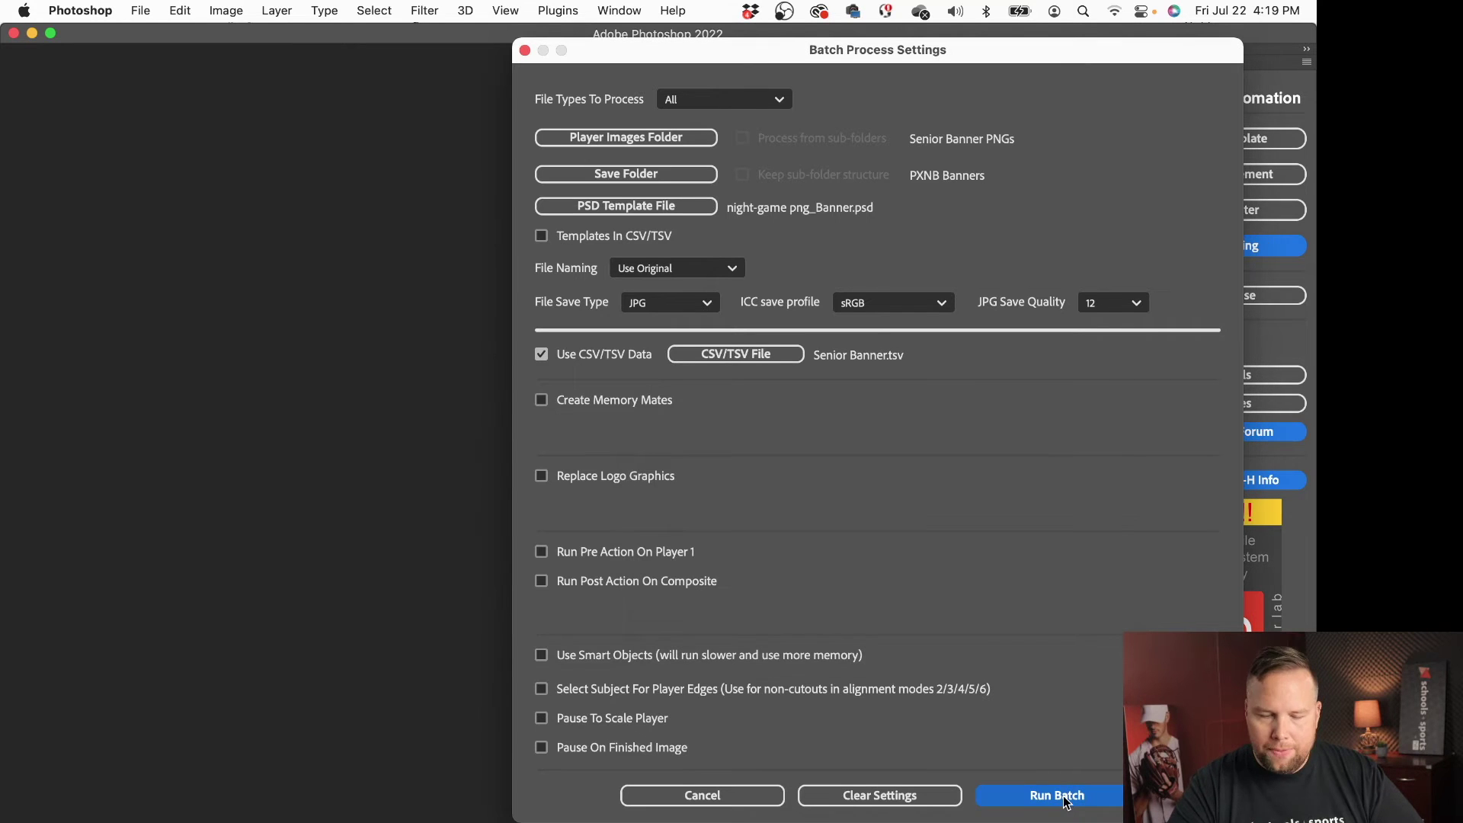
click(1058, 796)
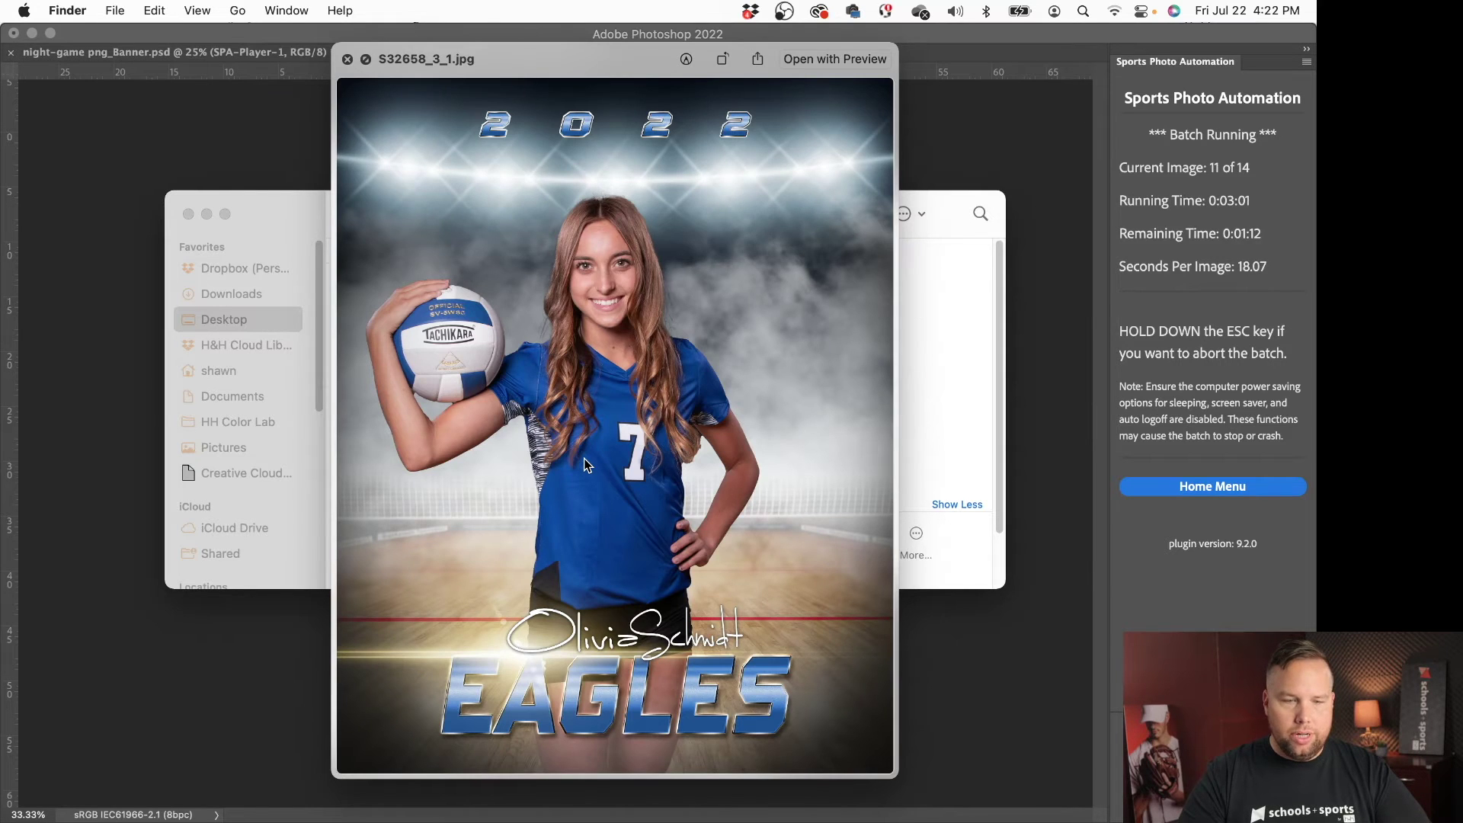
Preview the finished banner JPGs, close the SPA Batch Completed notice, and return to HHSchools.
key(Right)
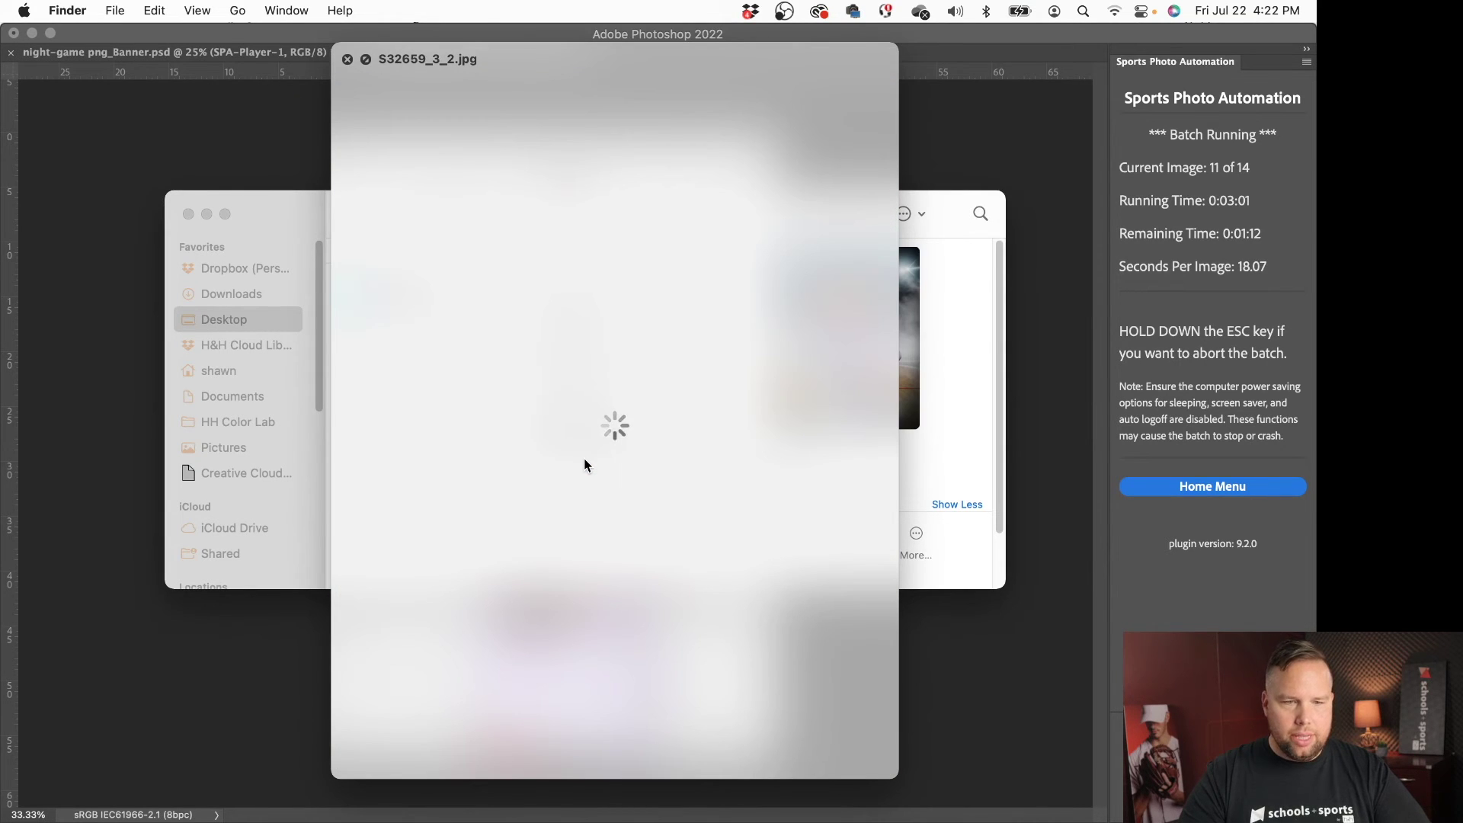
key(Right)
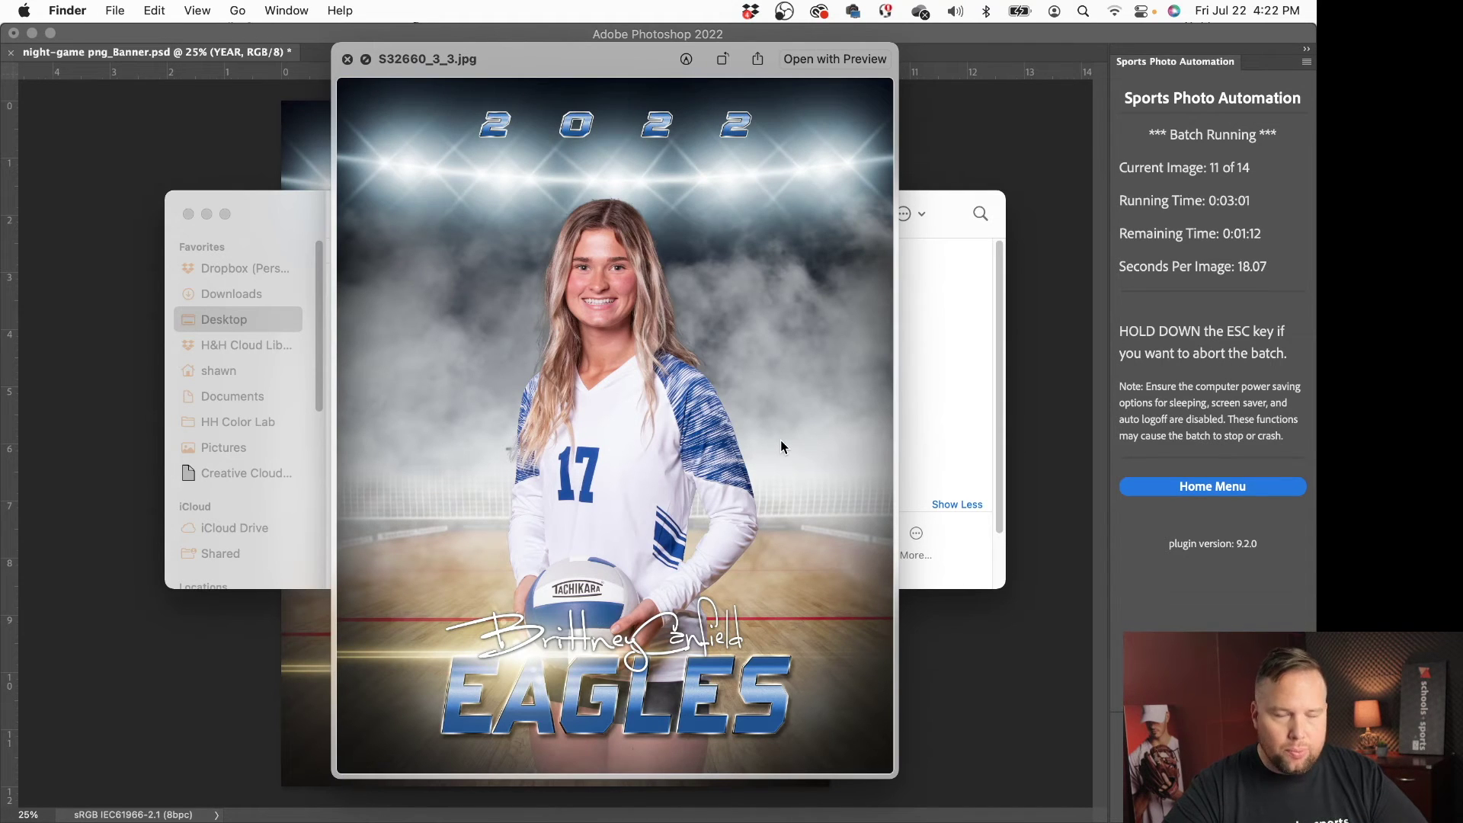
key(Right)
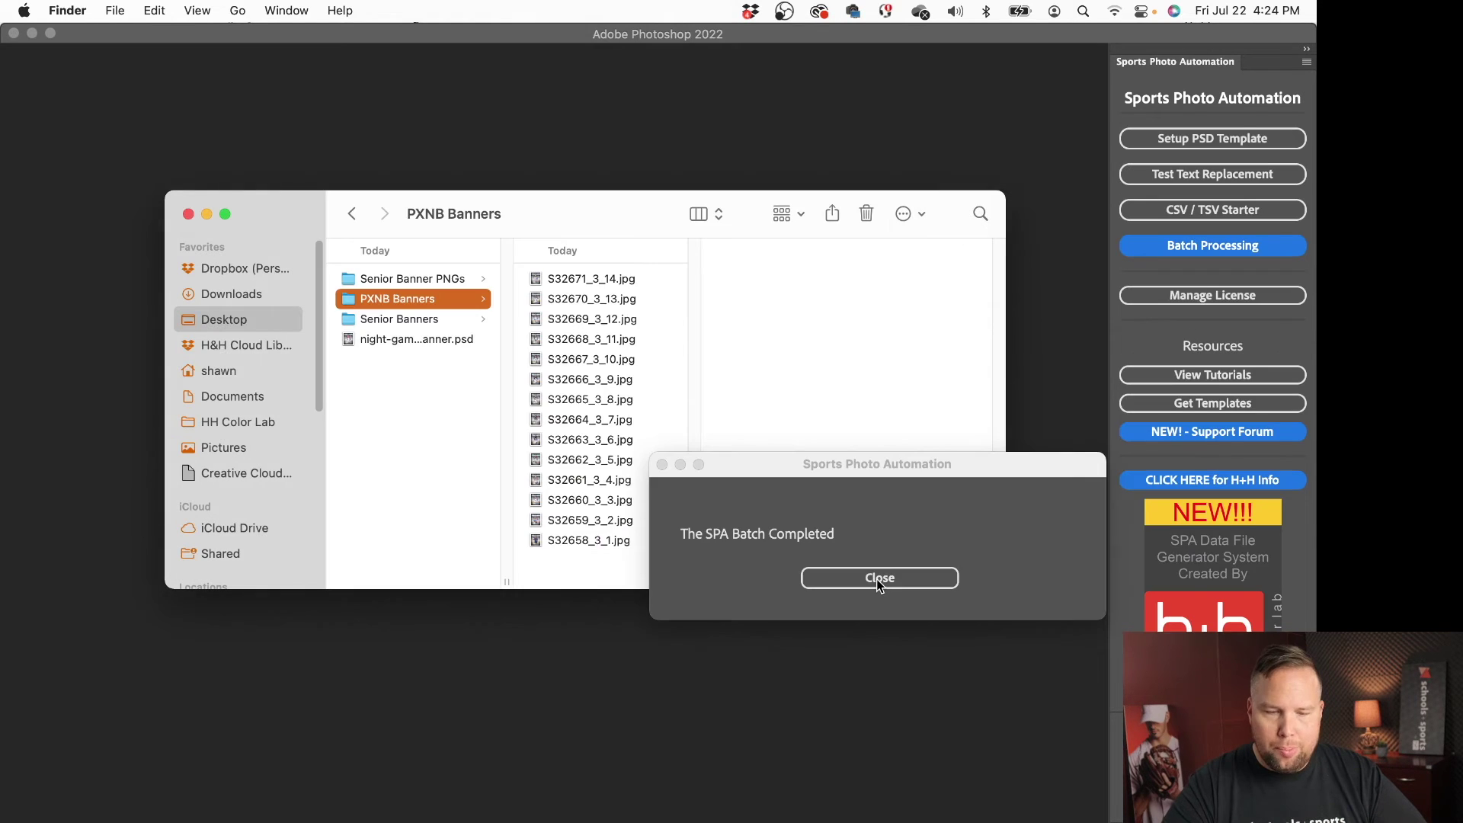
click(879, 582)
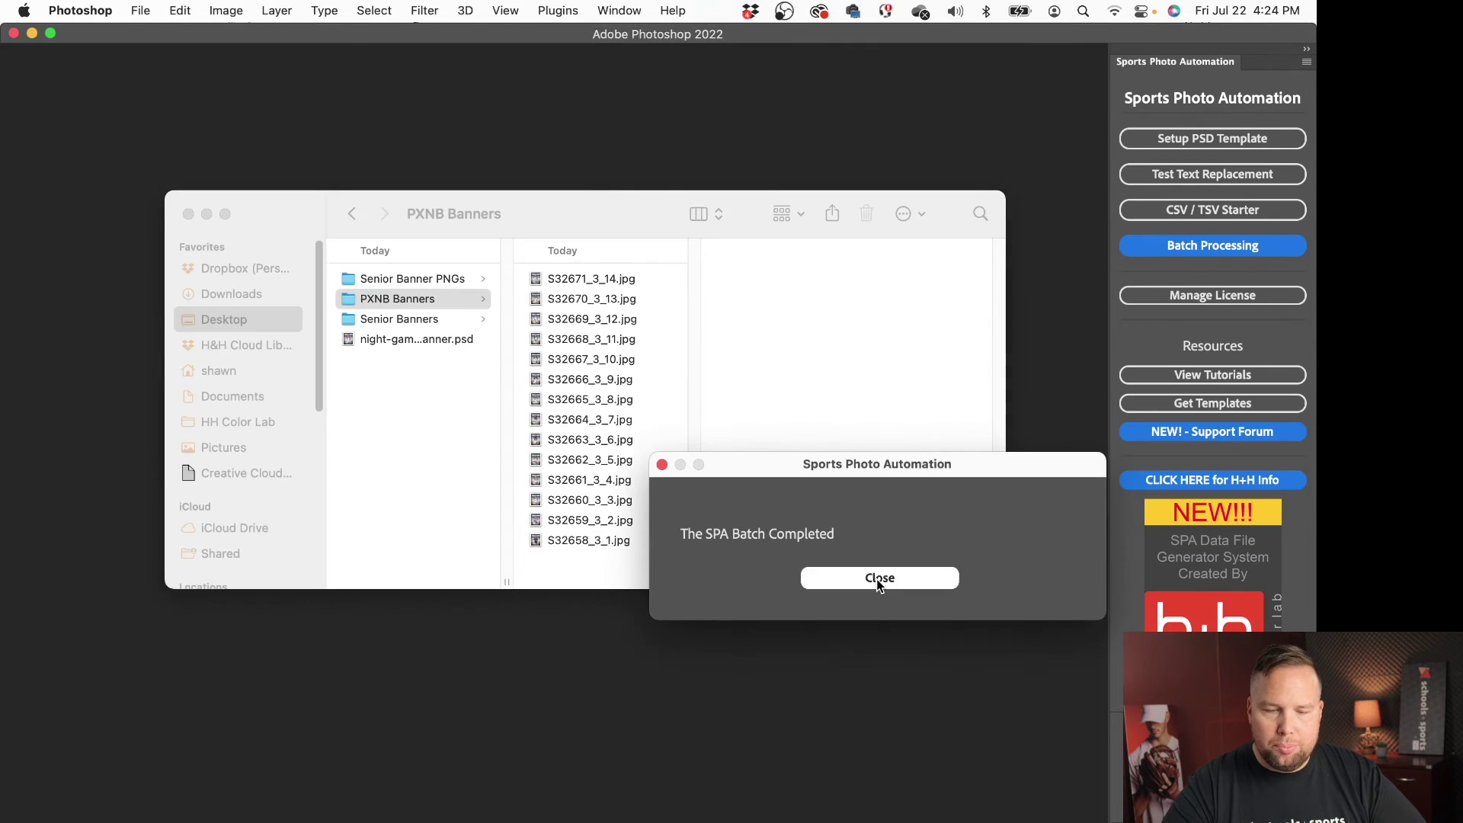
click(879, 583)
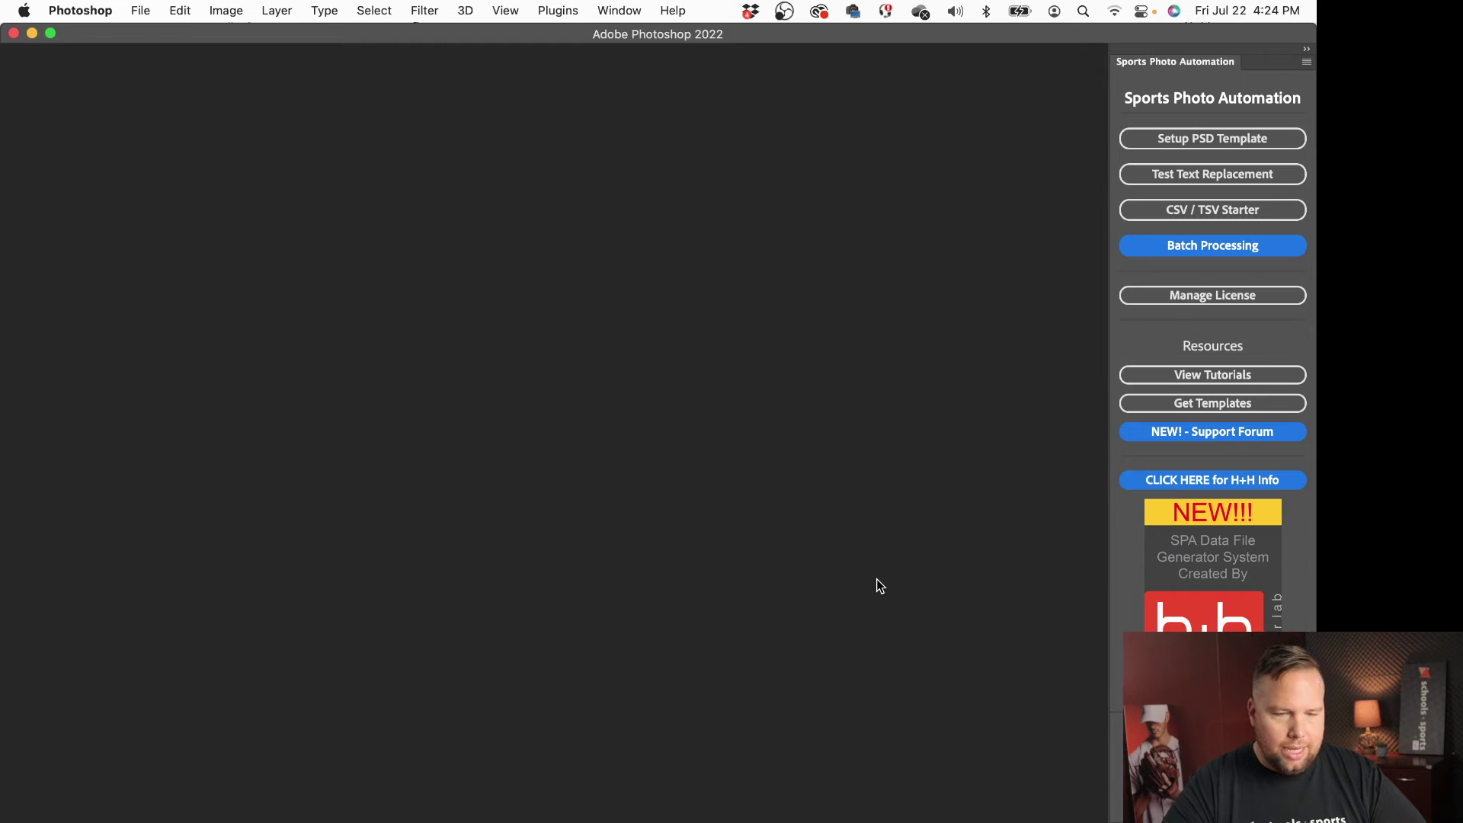
key(super+Tab)
key(super+Tab)
key(super+Tab)
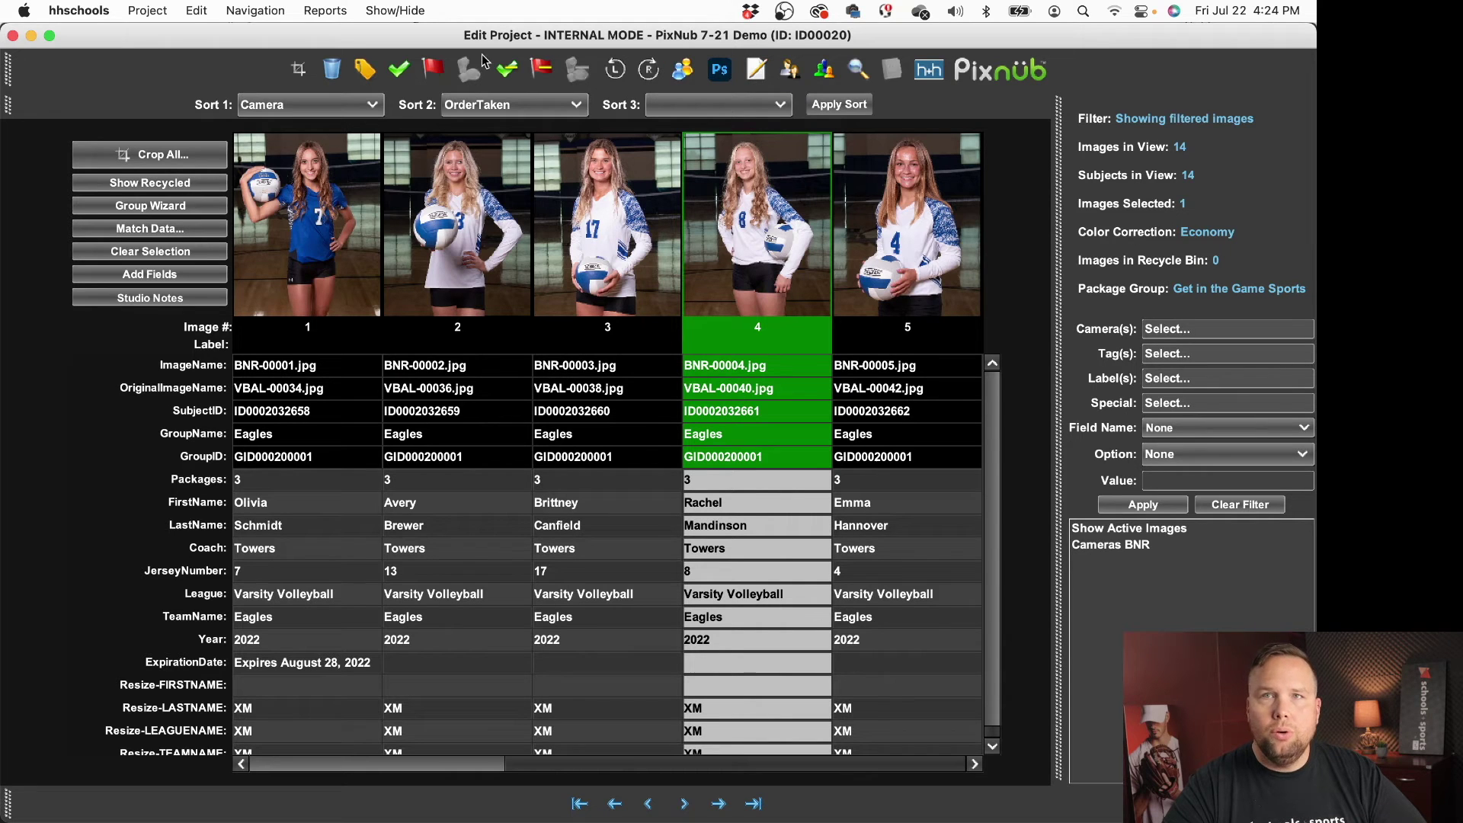
Start the Import Images and Data wizard with camera name PXNB.
click(153, 11)
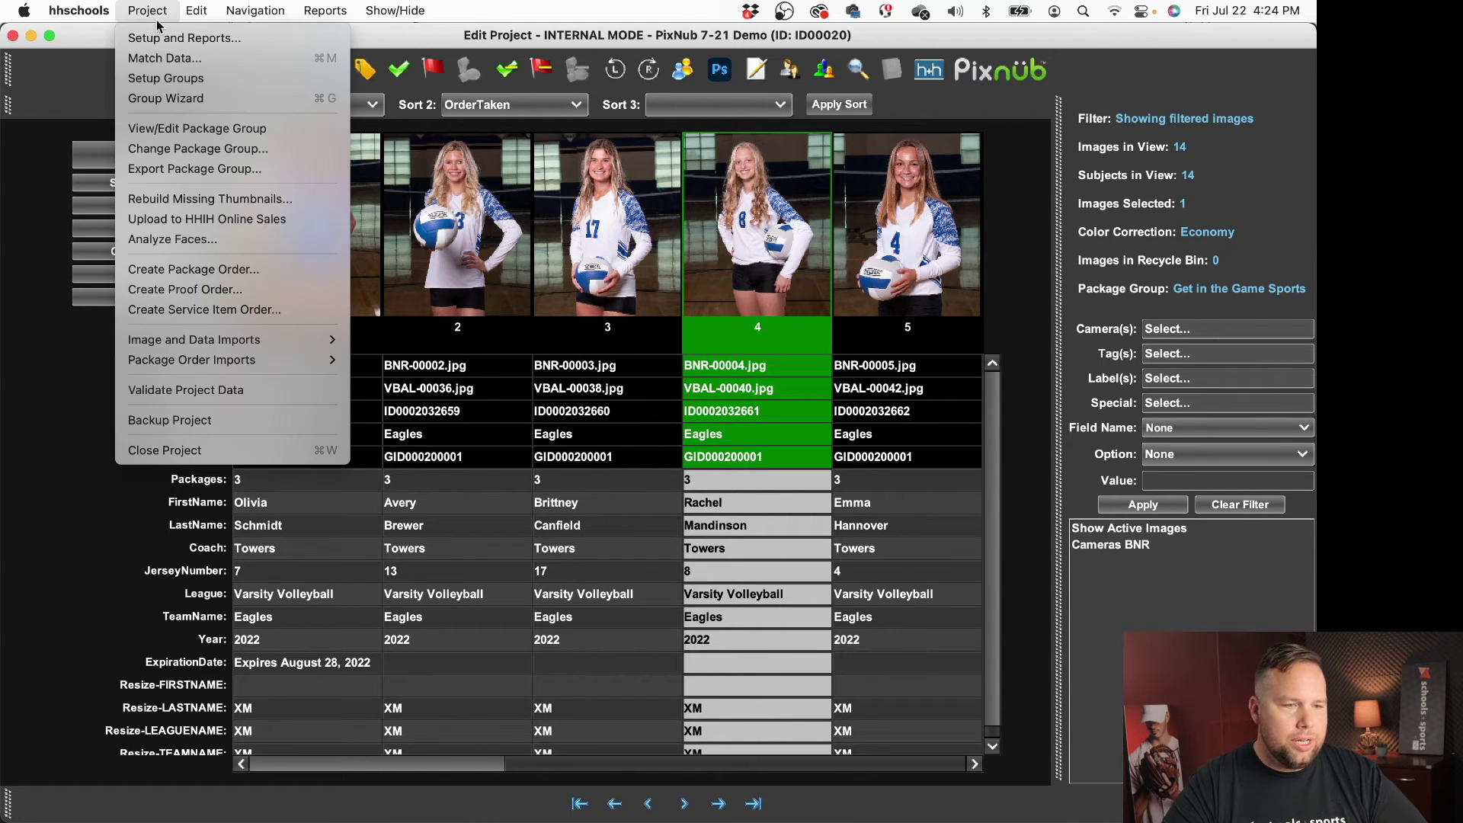
mouse_move(223, 349)
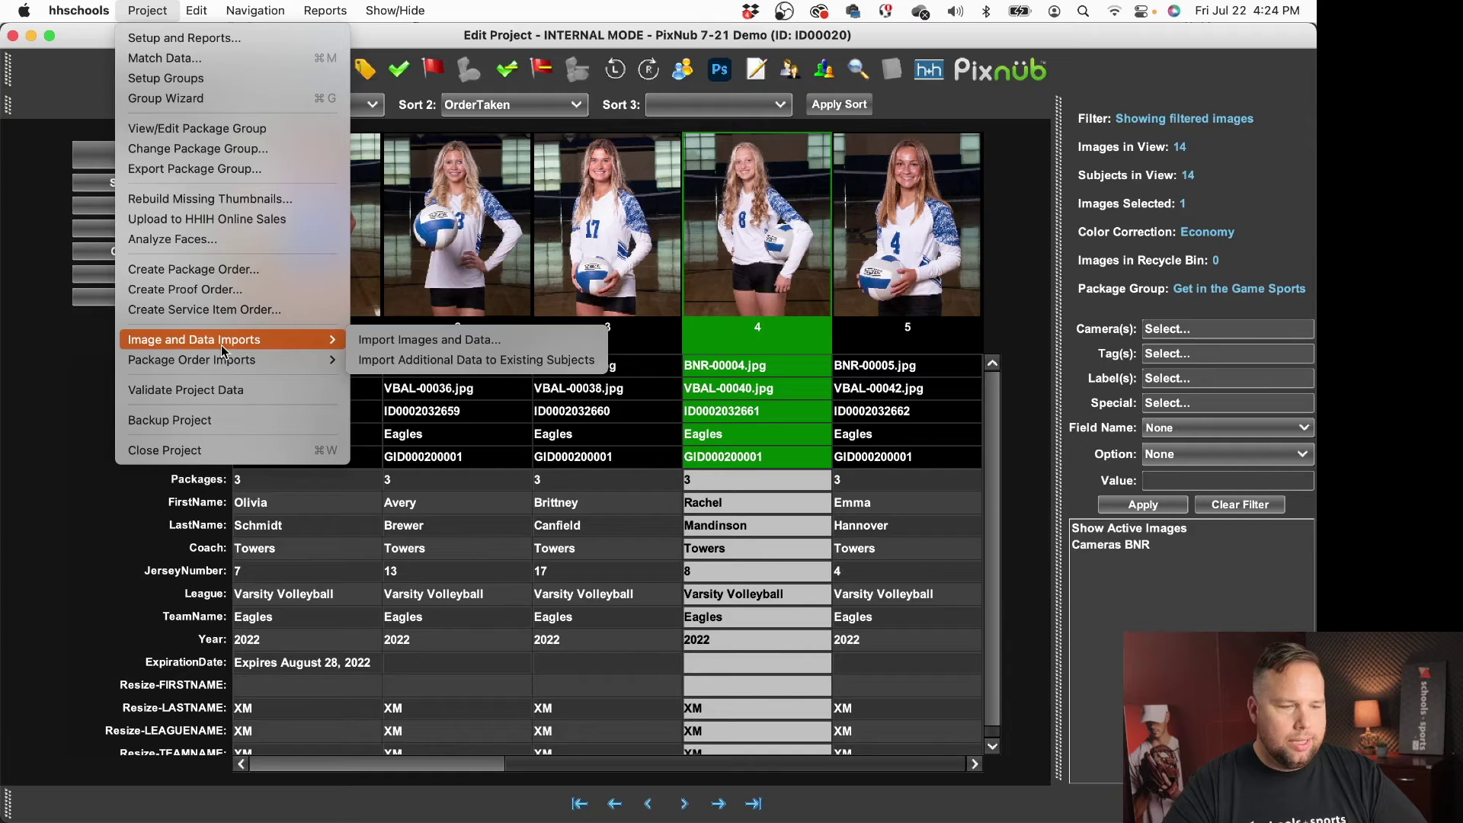
click(400, 346)
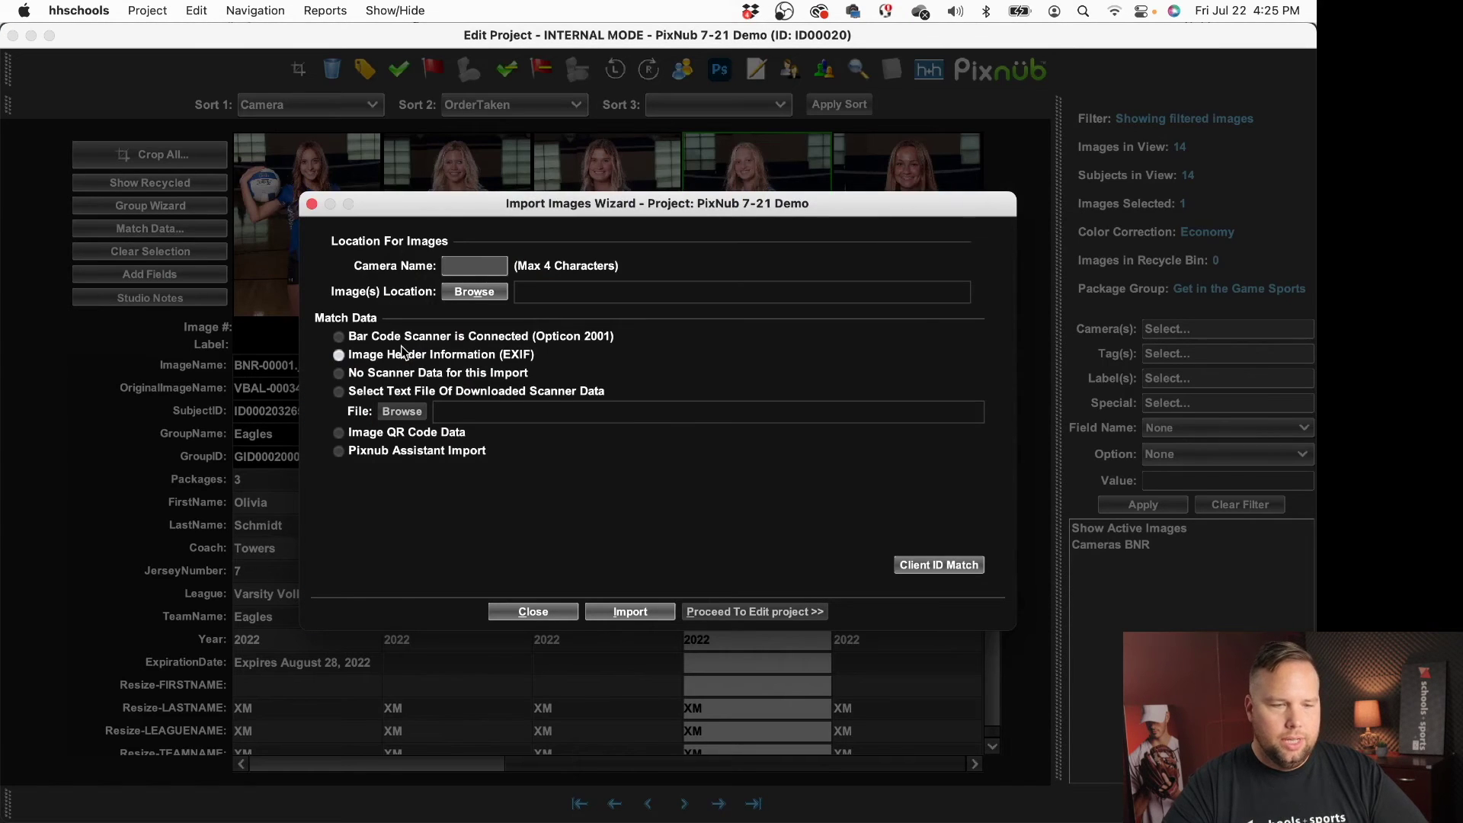
text(PSN)
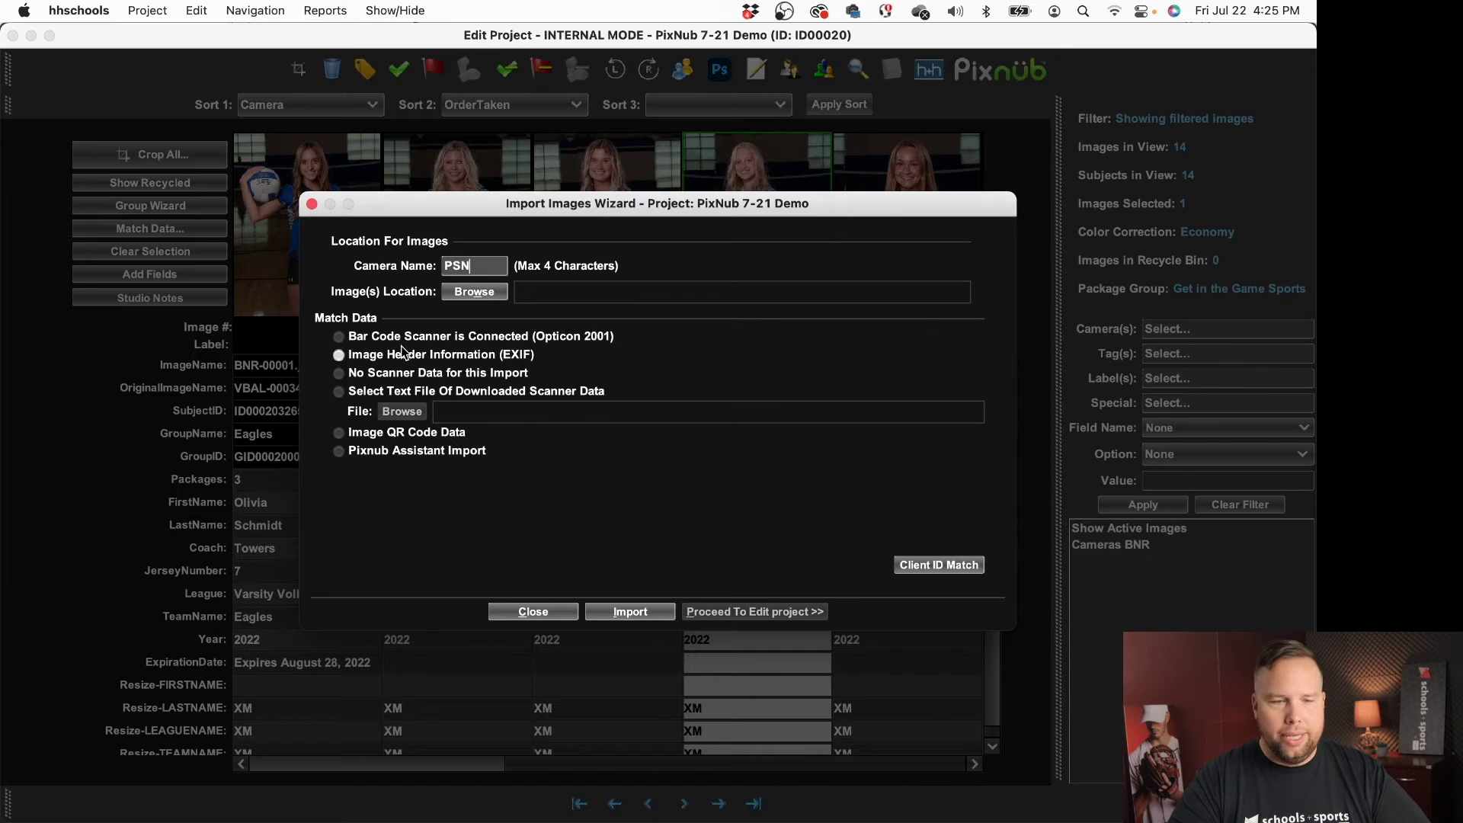
key(BackSpace)
key(BackSpace)
text(XNB)
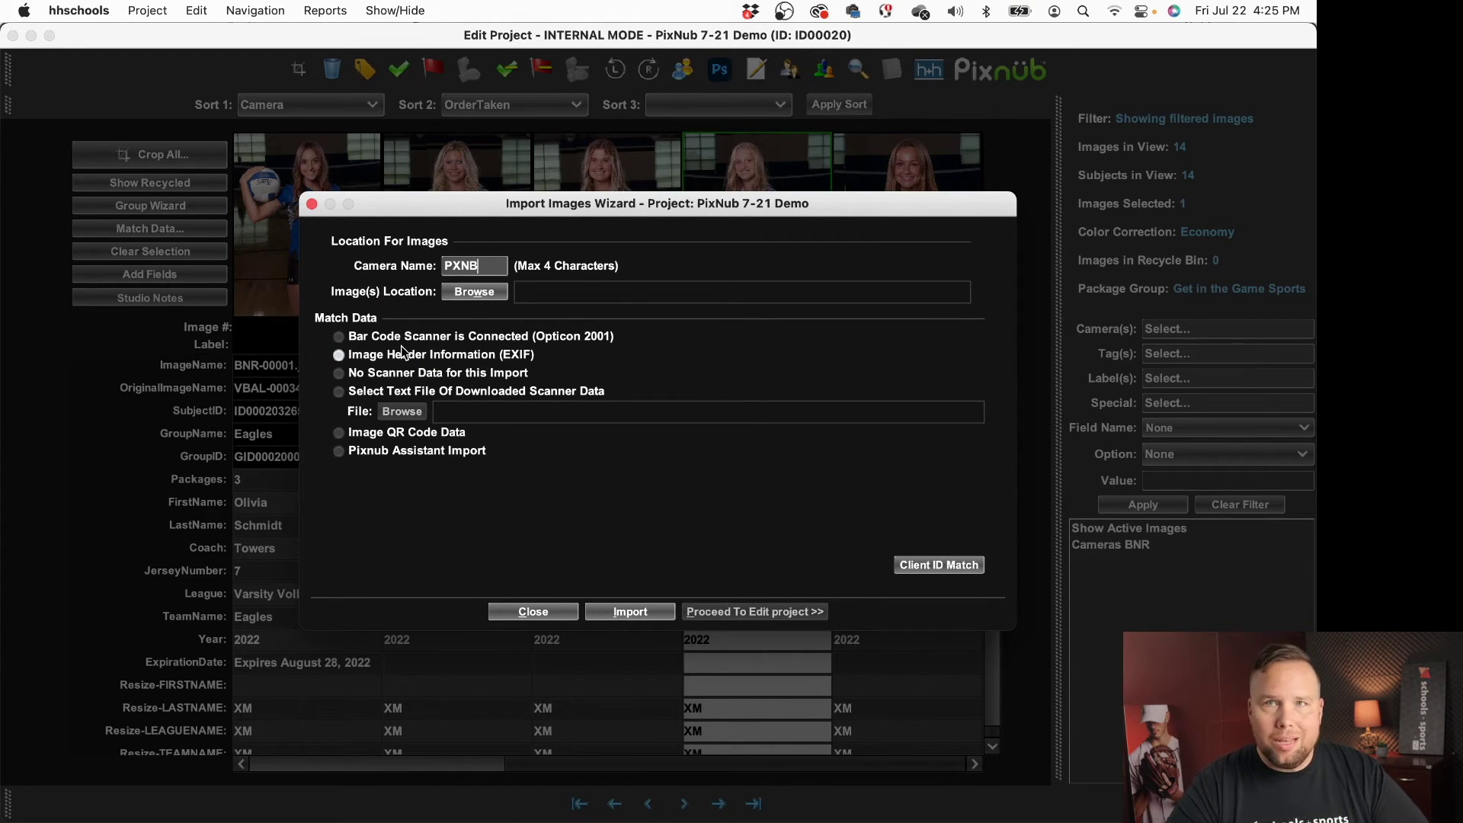
Source all 14 JPGs from Desktop/PXNB Banners and match them using Pixnub Assistant Import data.
click(494, 296)
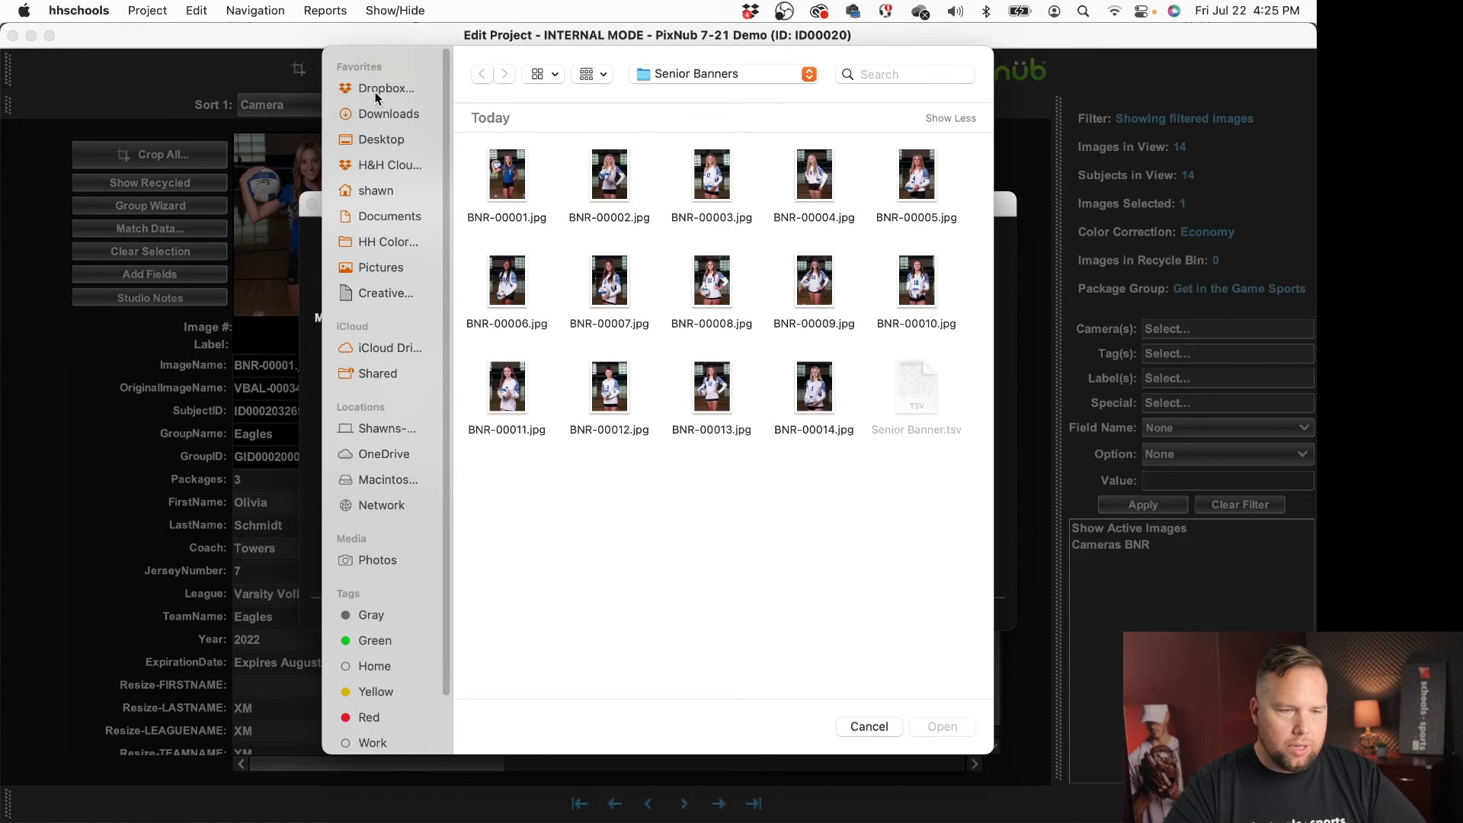
click(379, 141)
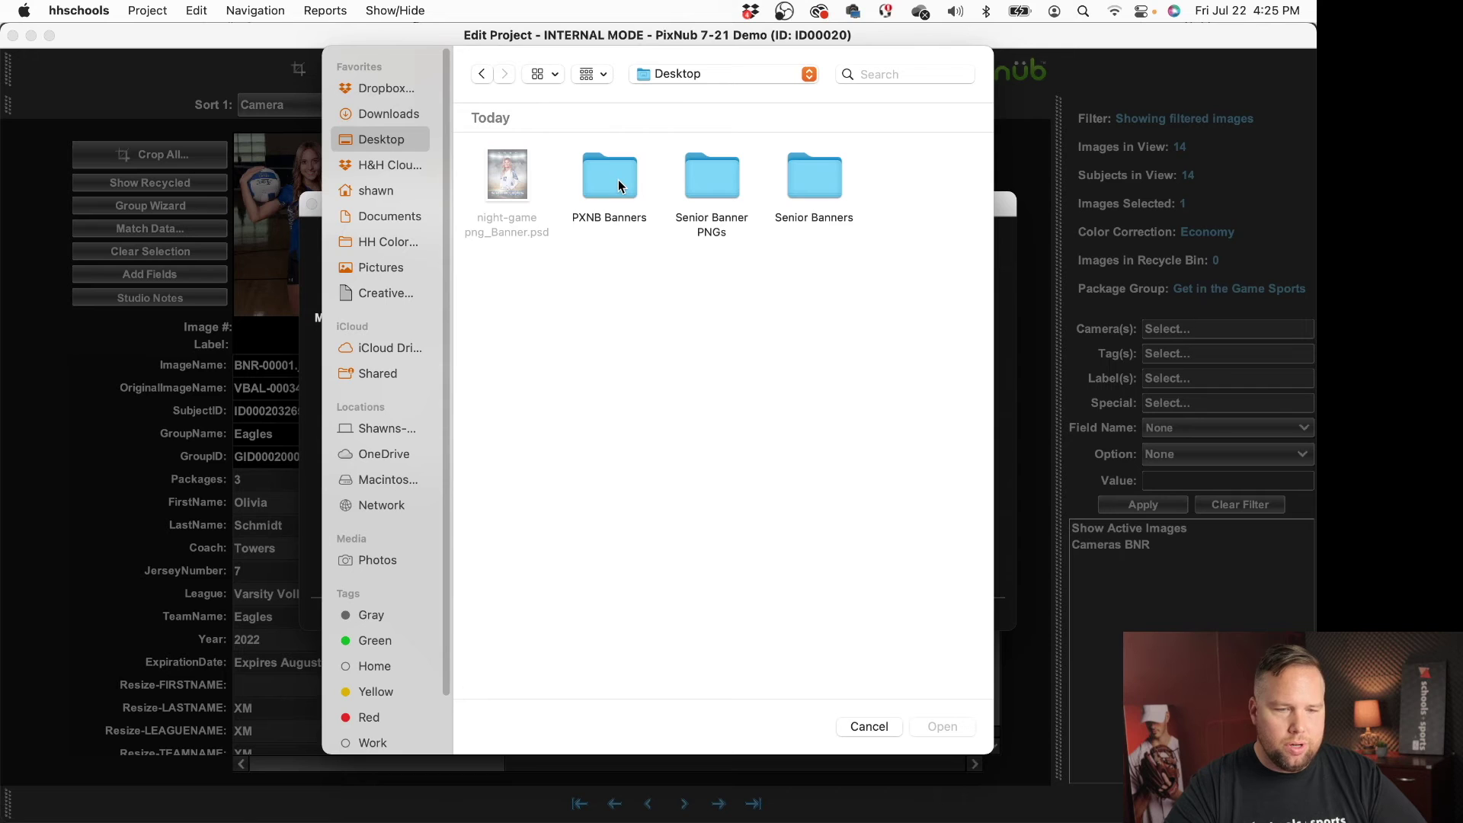
double_click(619, 180)
click(505, 179)
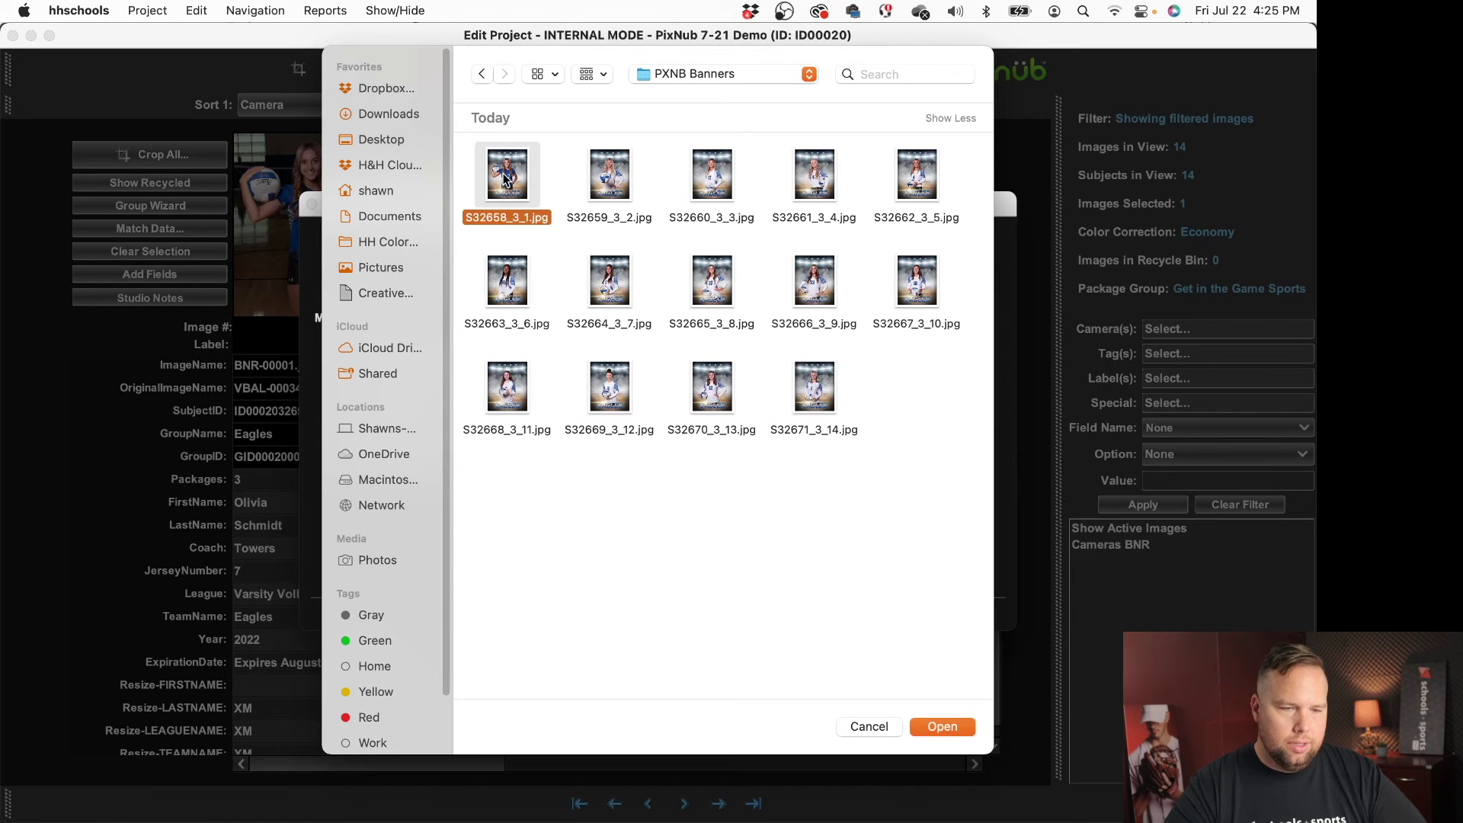
key(super+a)
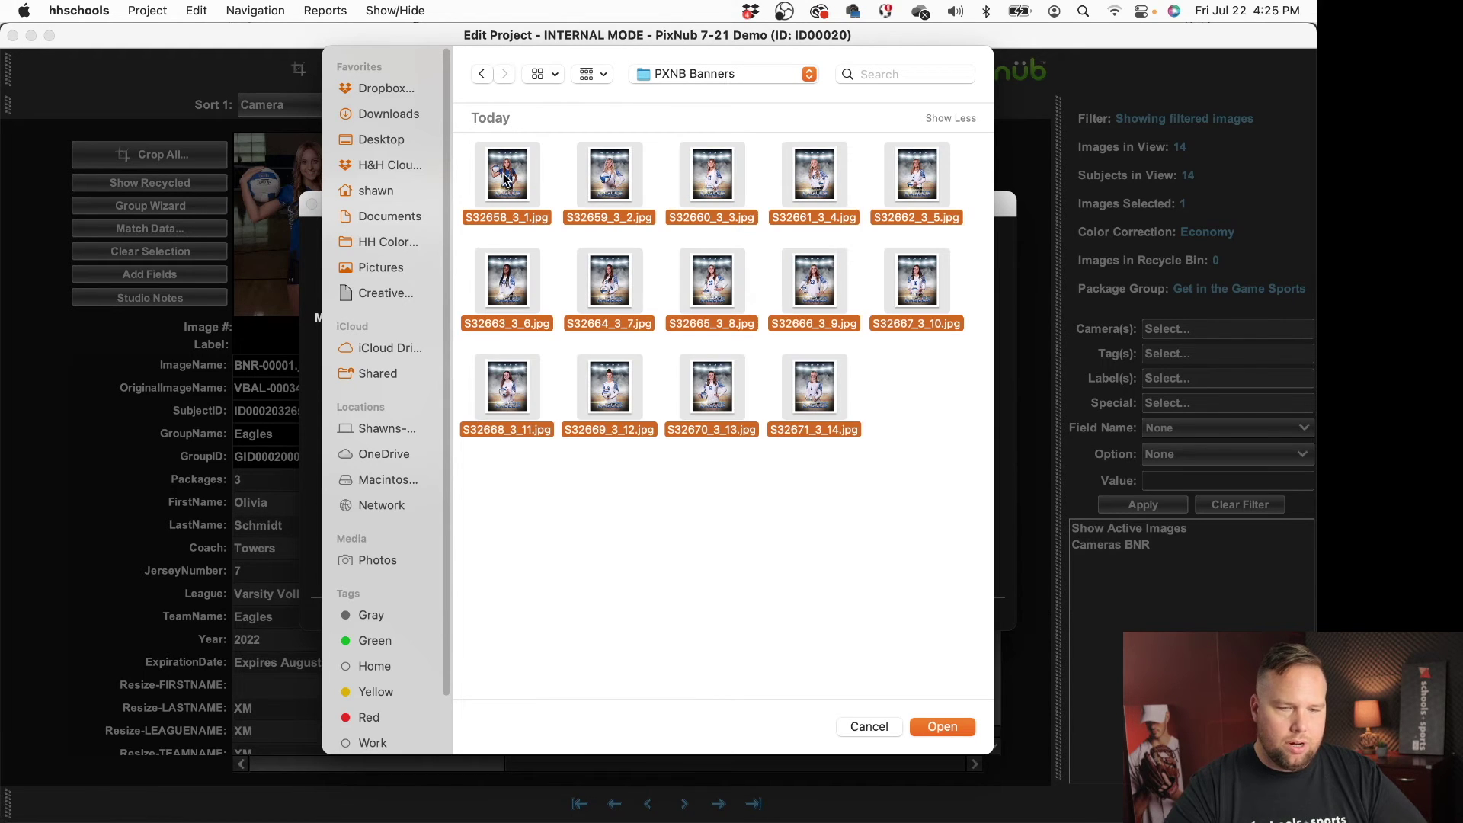
click(935, 725)
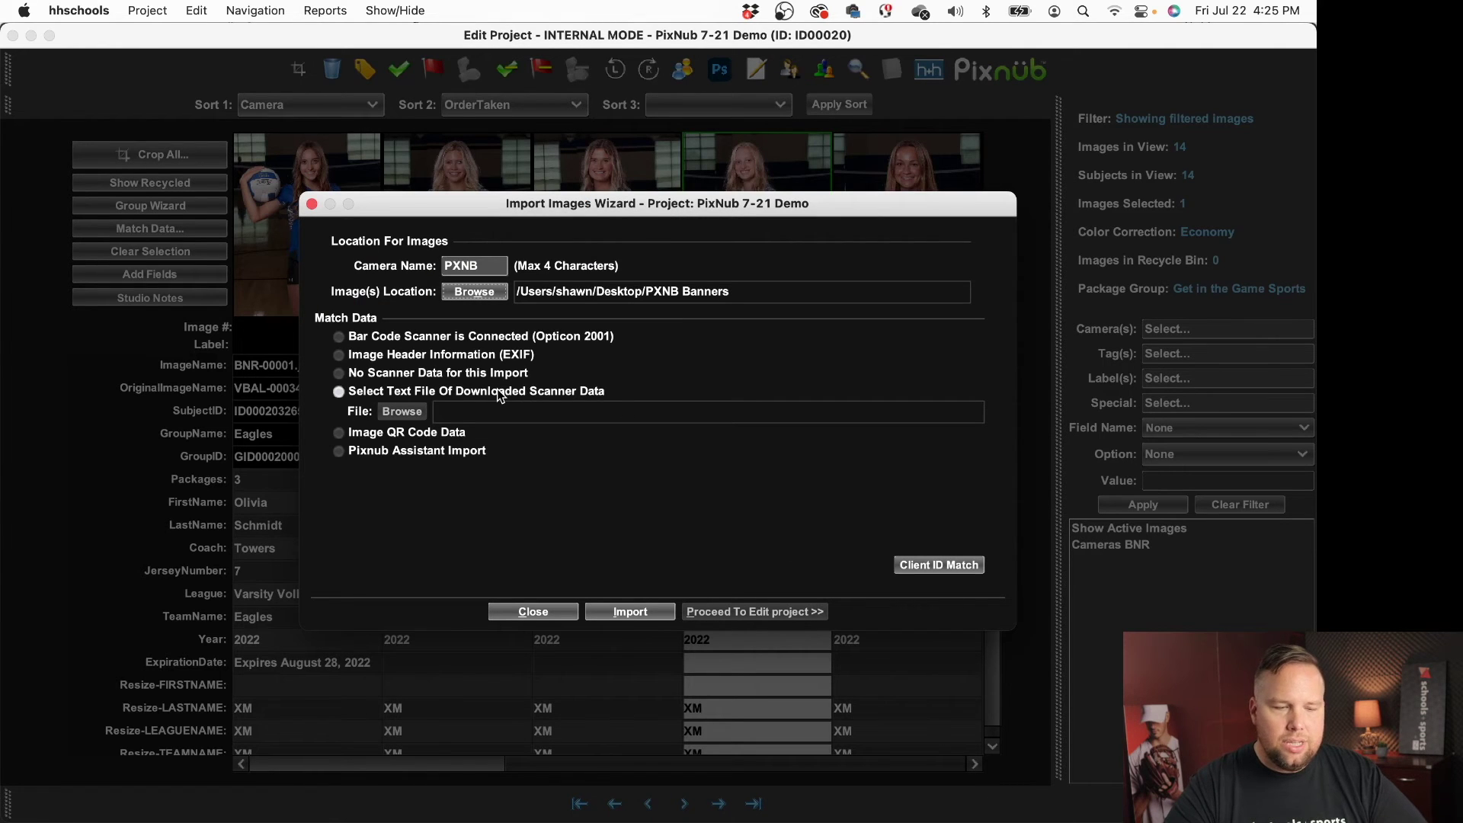
click(366, 453)
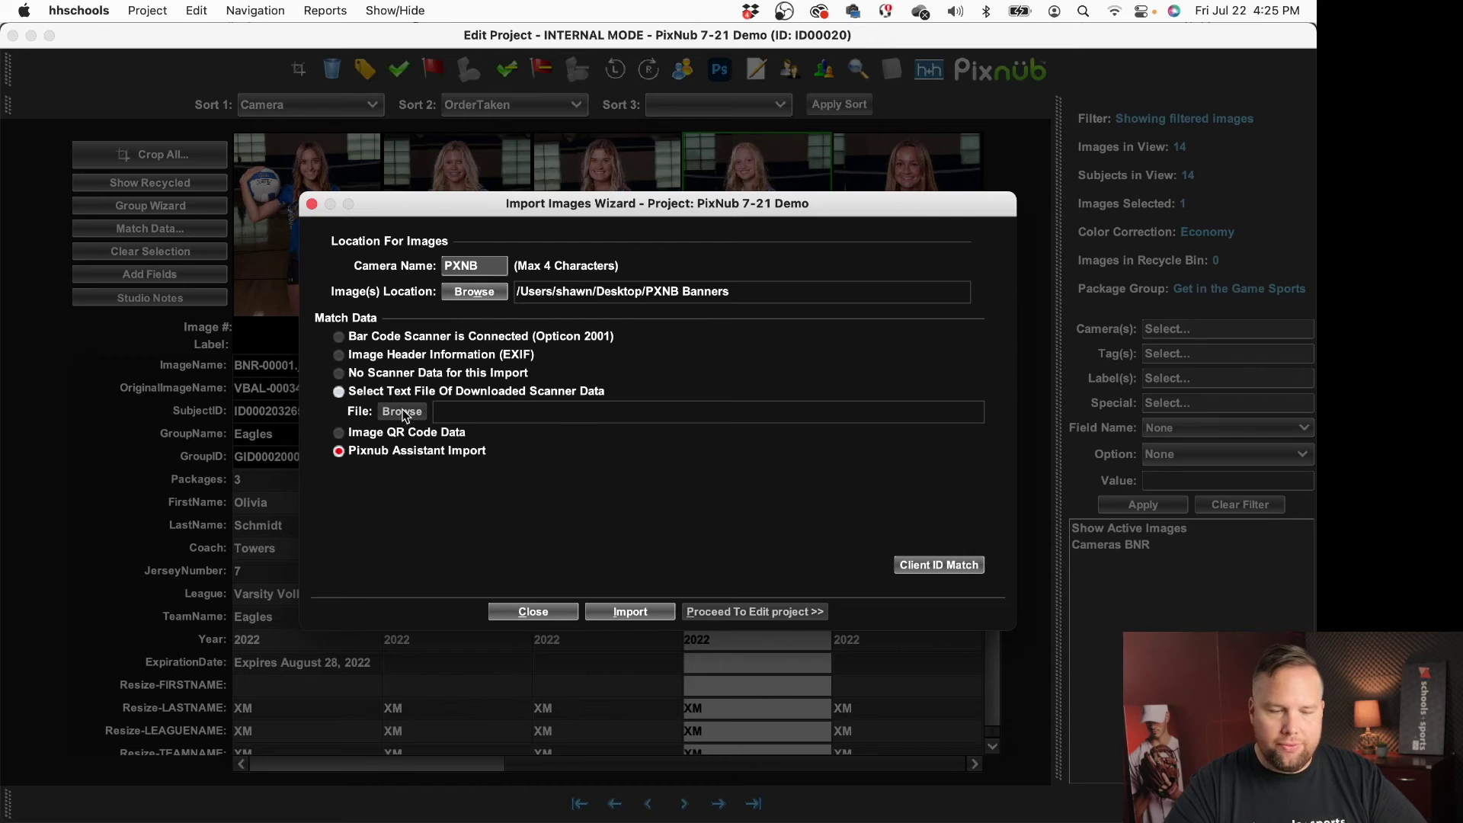
Import the 14 matched PXNB banners and return to the project grid of 43 images.
click(623, 612)
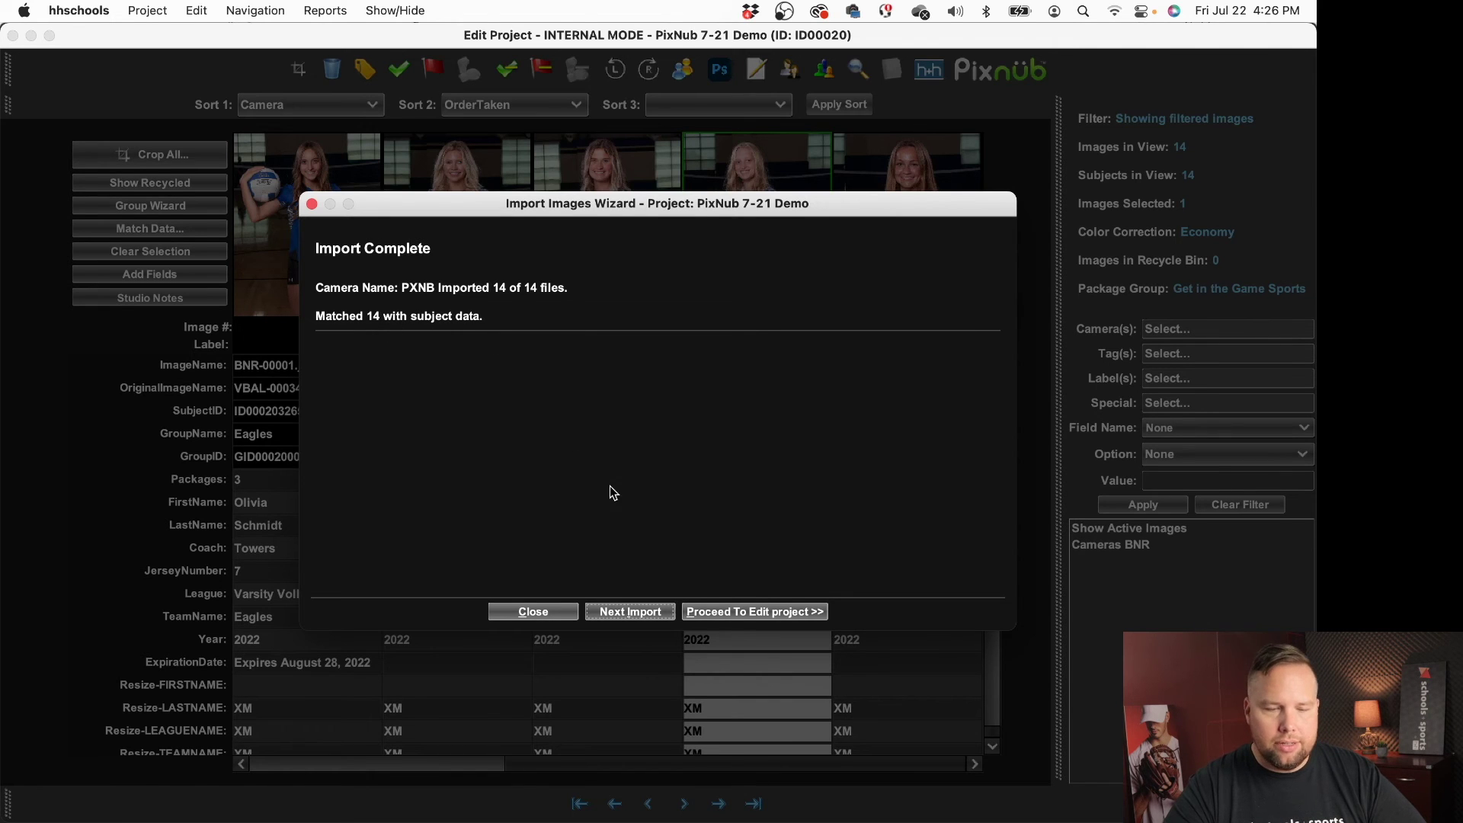
click(731, 613)
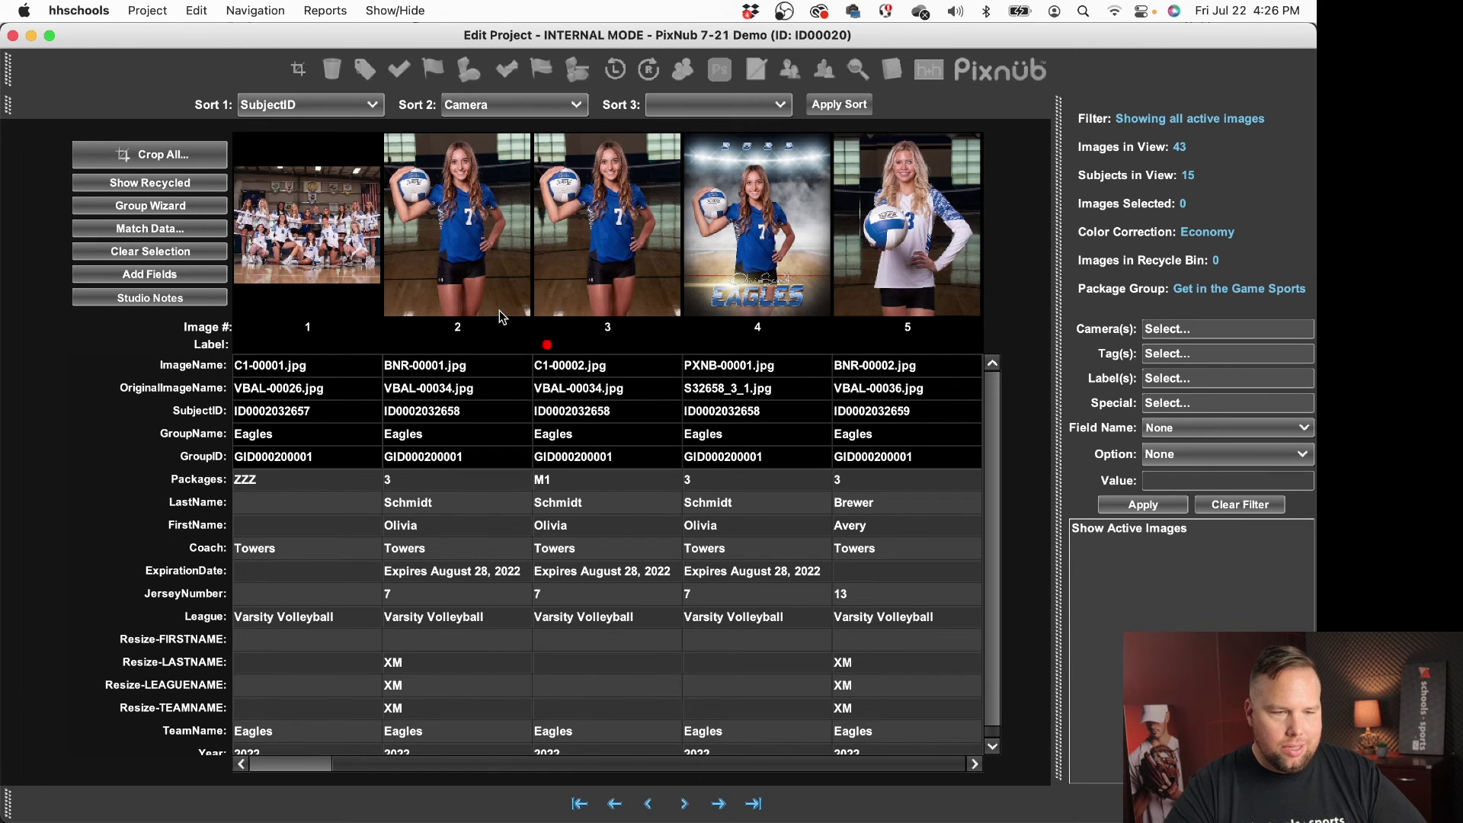
Compare the BNR original photos with the new PXNB banners in the grid.
click(583, 414)
click(442, 384)
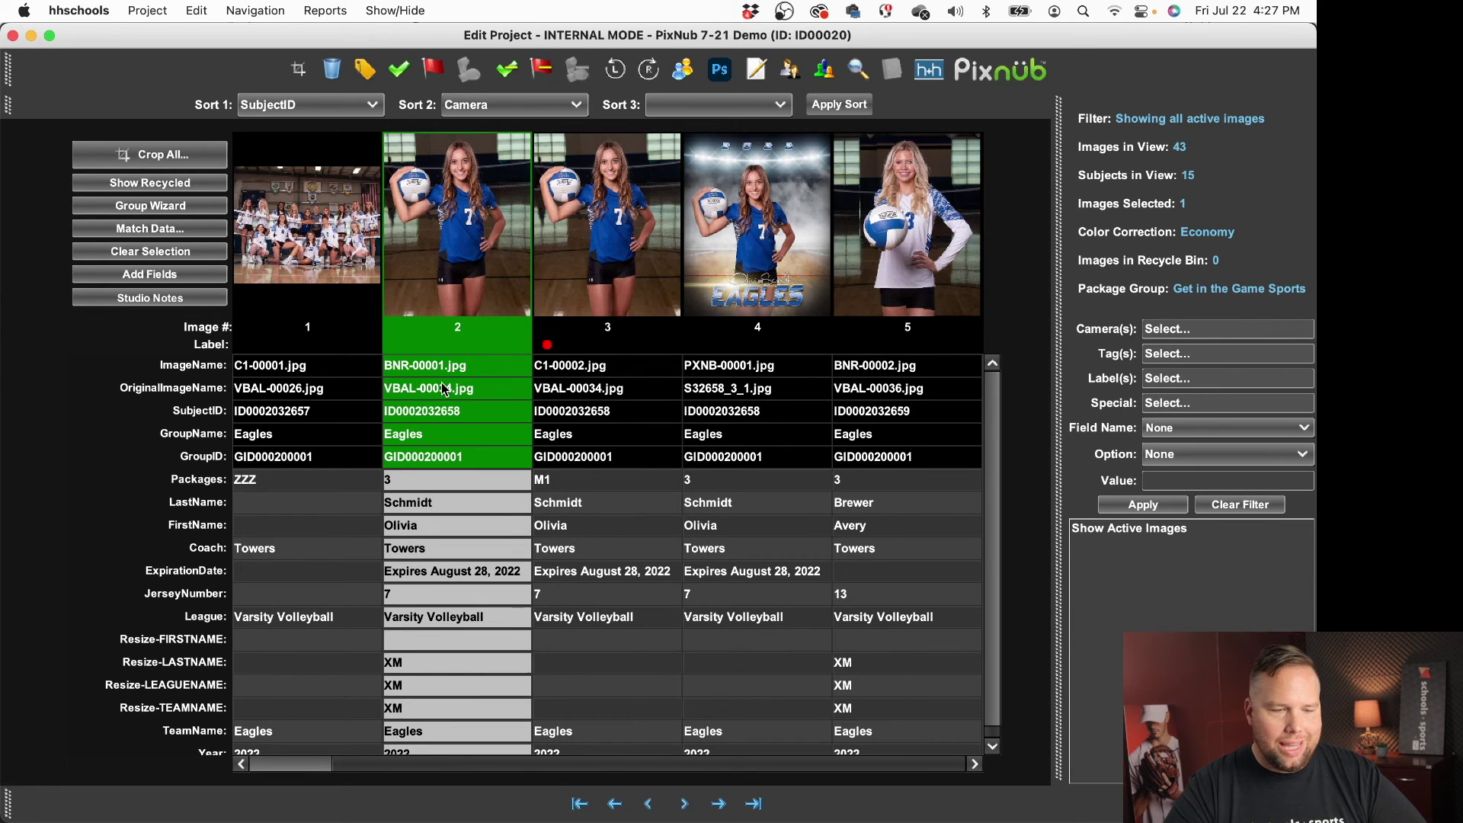
click(765, 406)
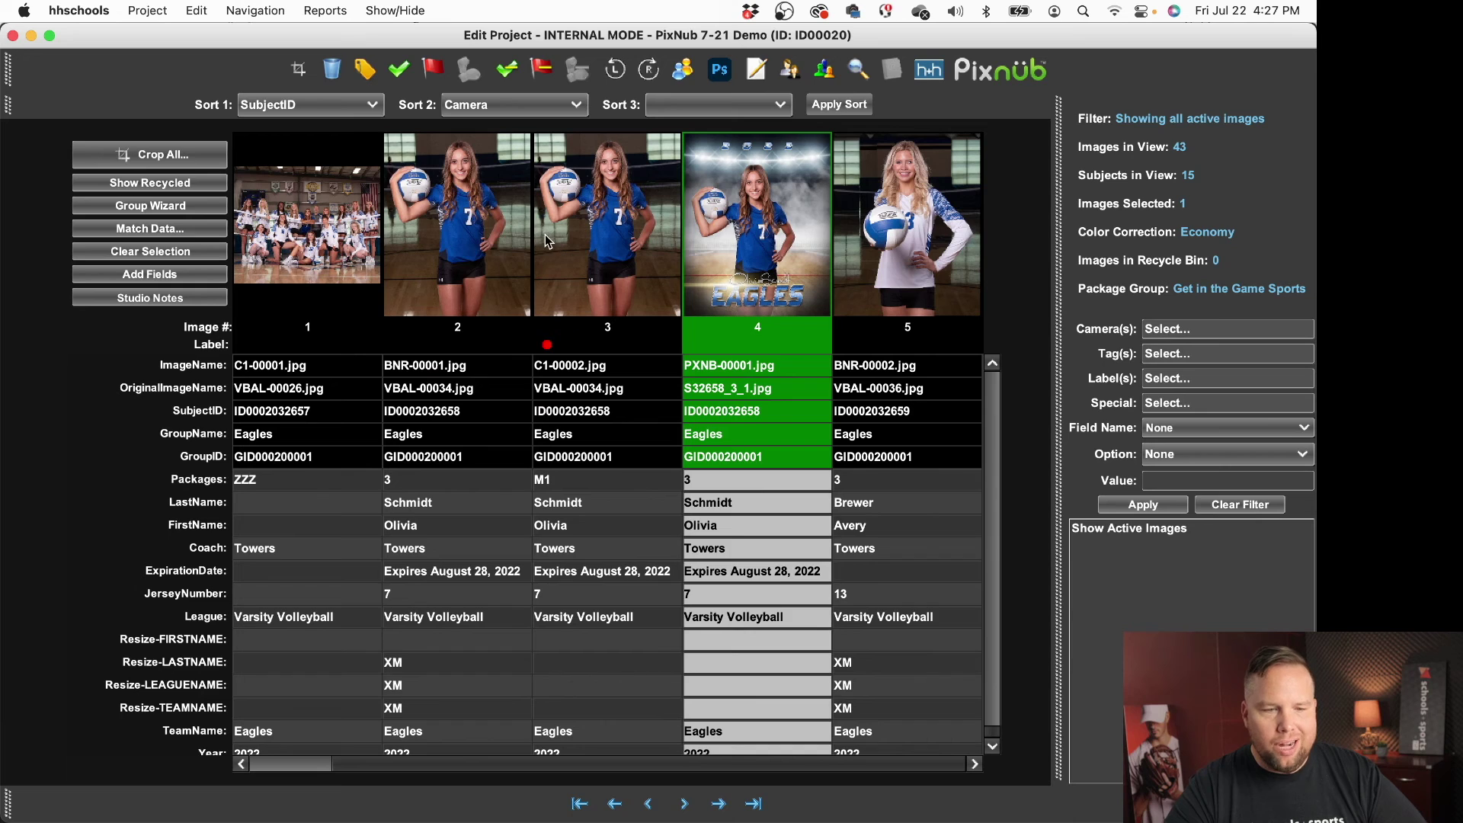
click(499, 236)
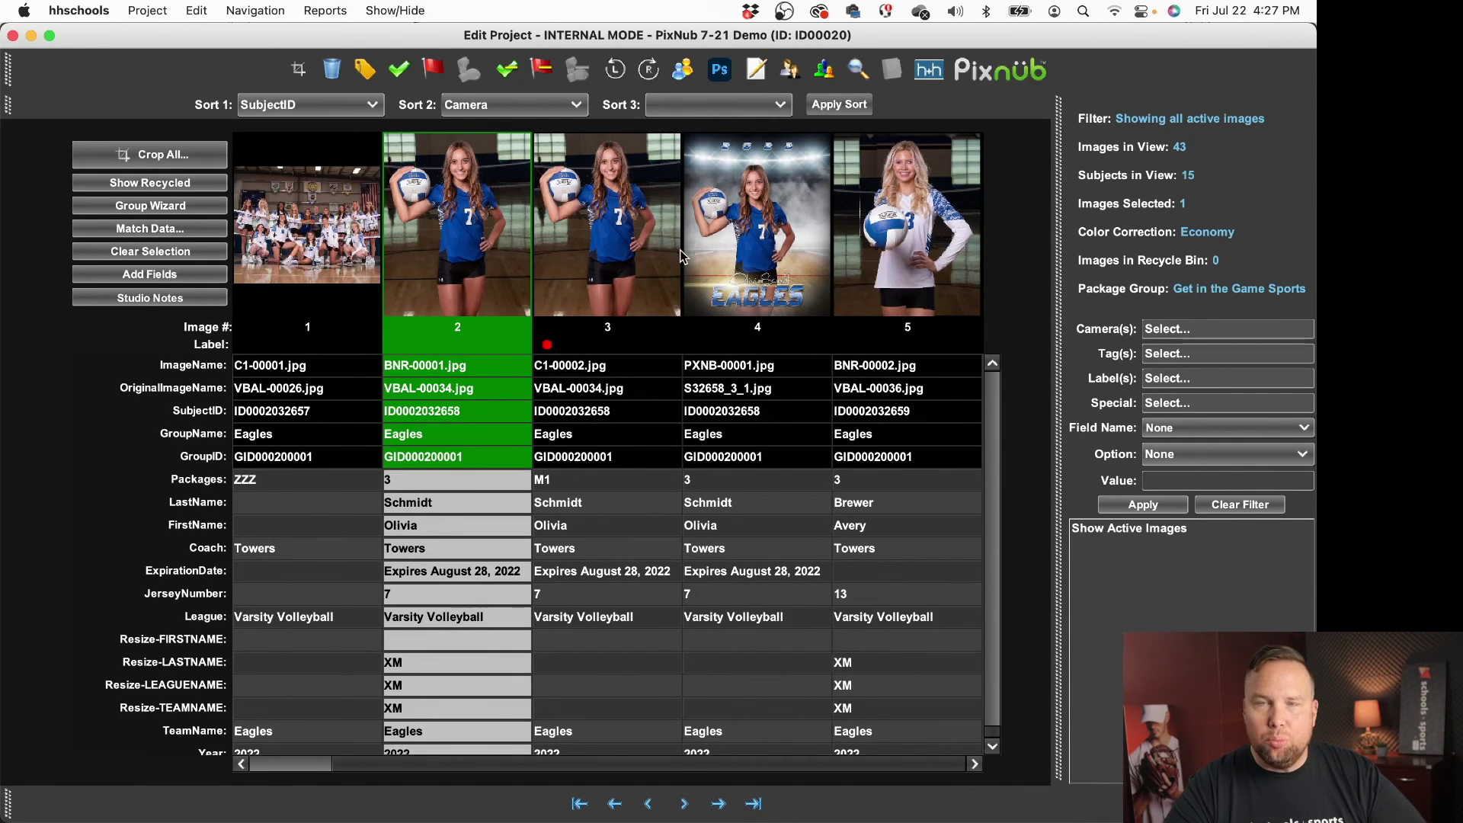
Filter to the BNR camera, recycle all 14 BNR images, then clear the filter.
click(1160, 328)
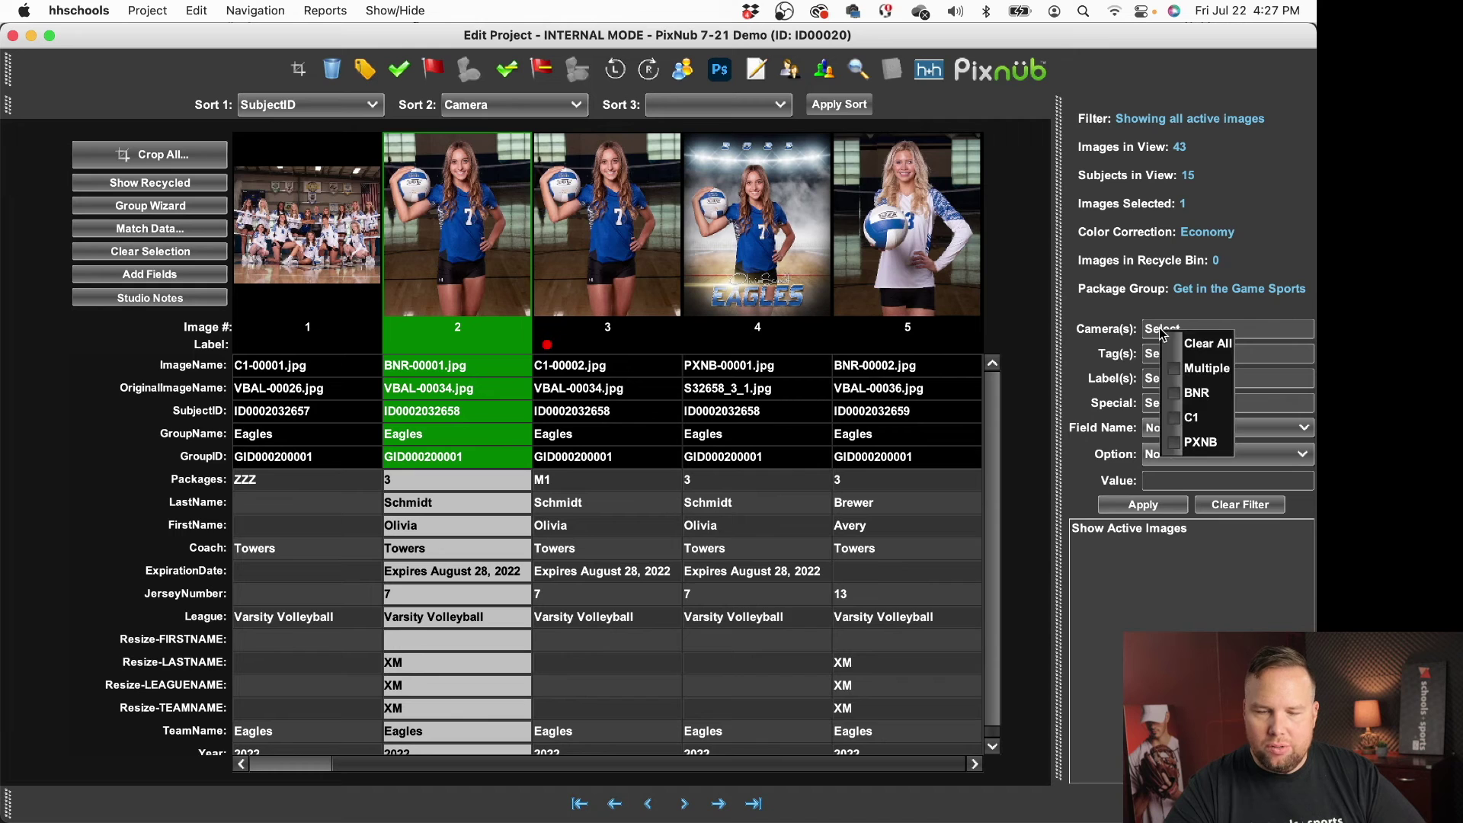
click(1180, 394)
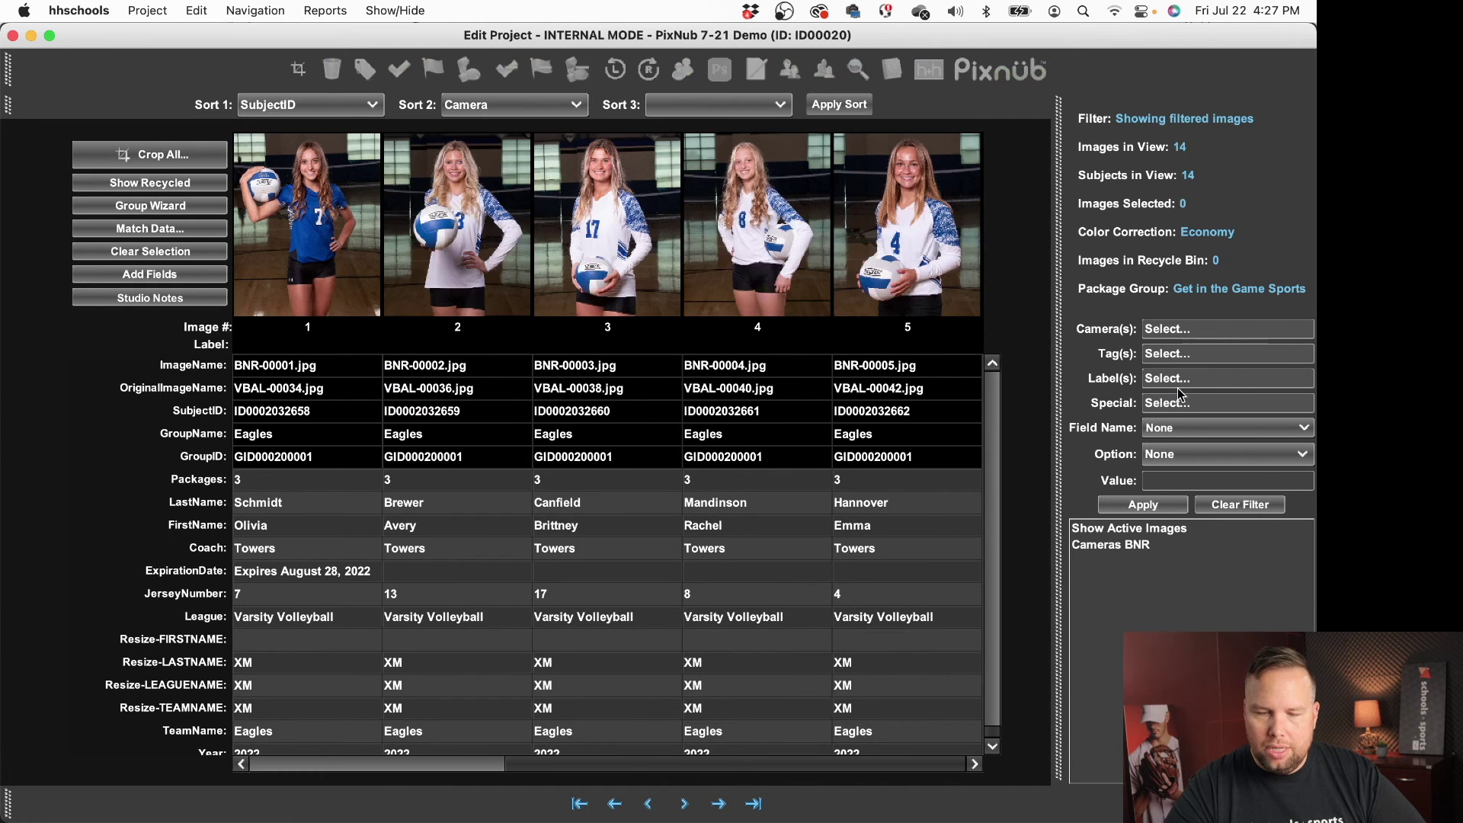
click(296, 387)
key(super+a)
click(331, 70)
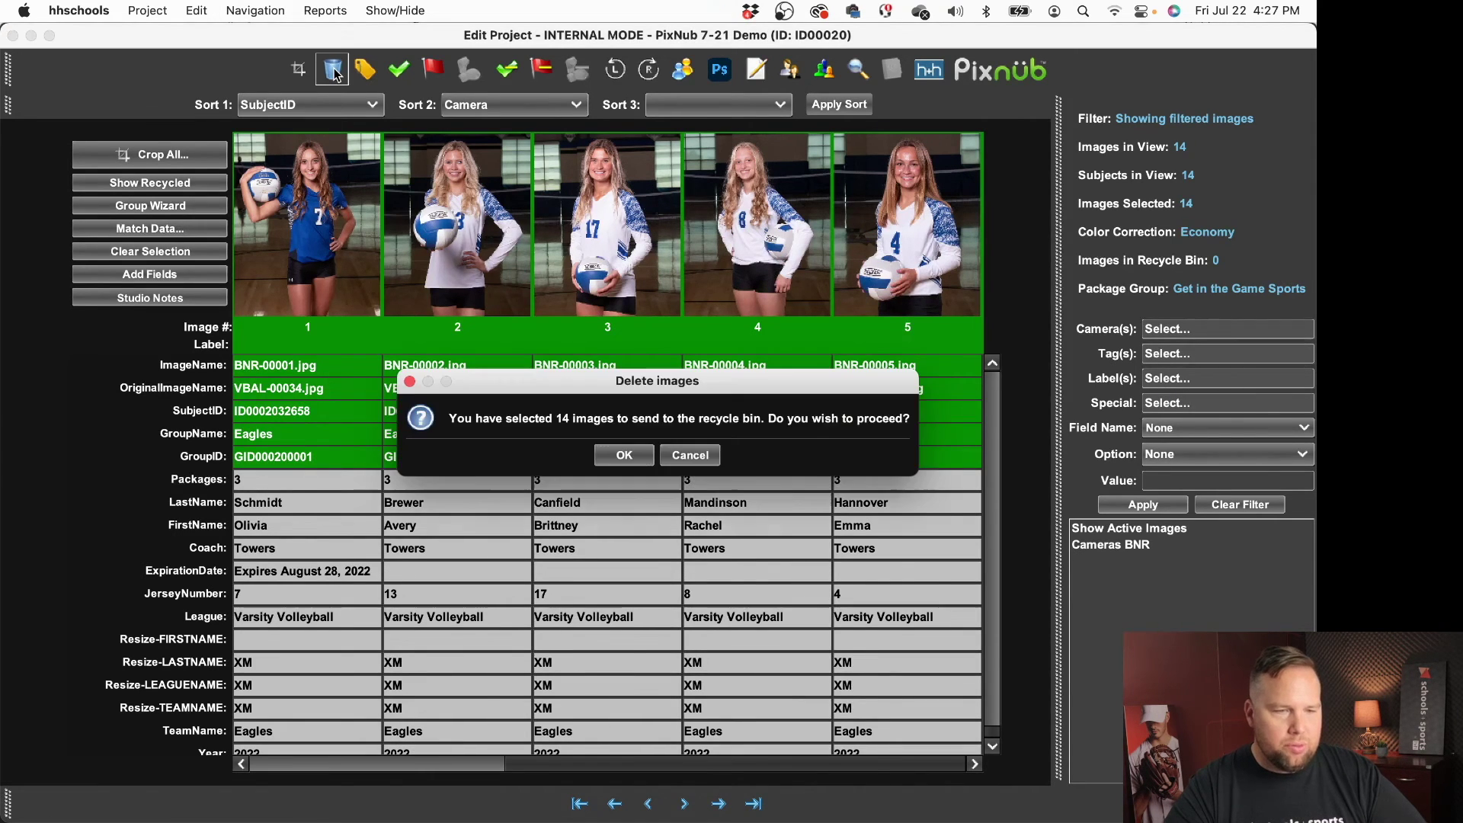
click(634, 460)
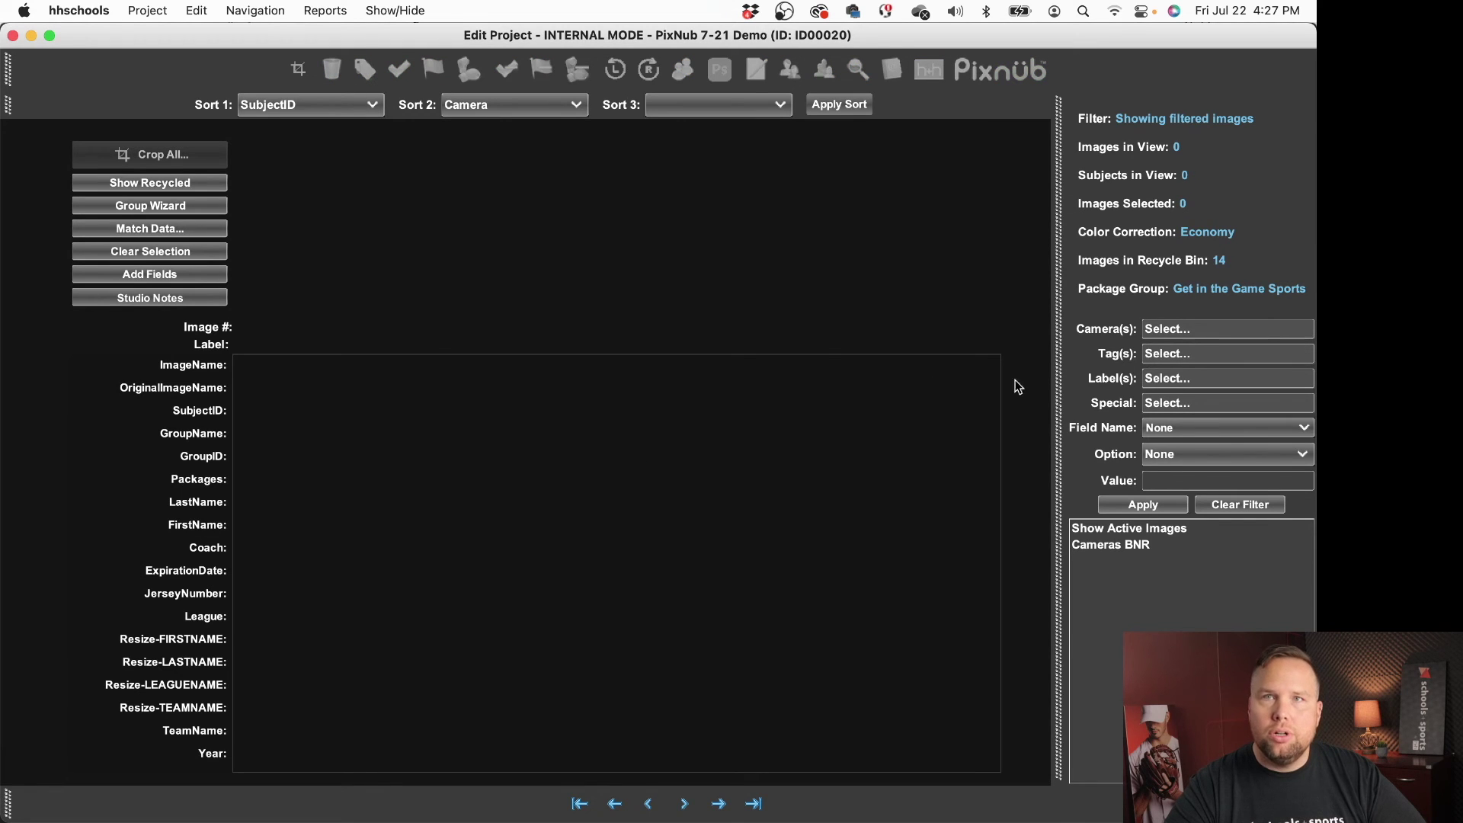
click(1233, 504)
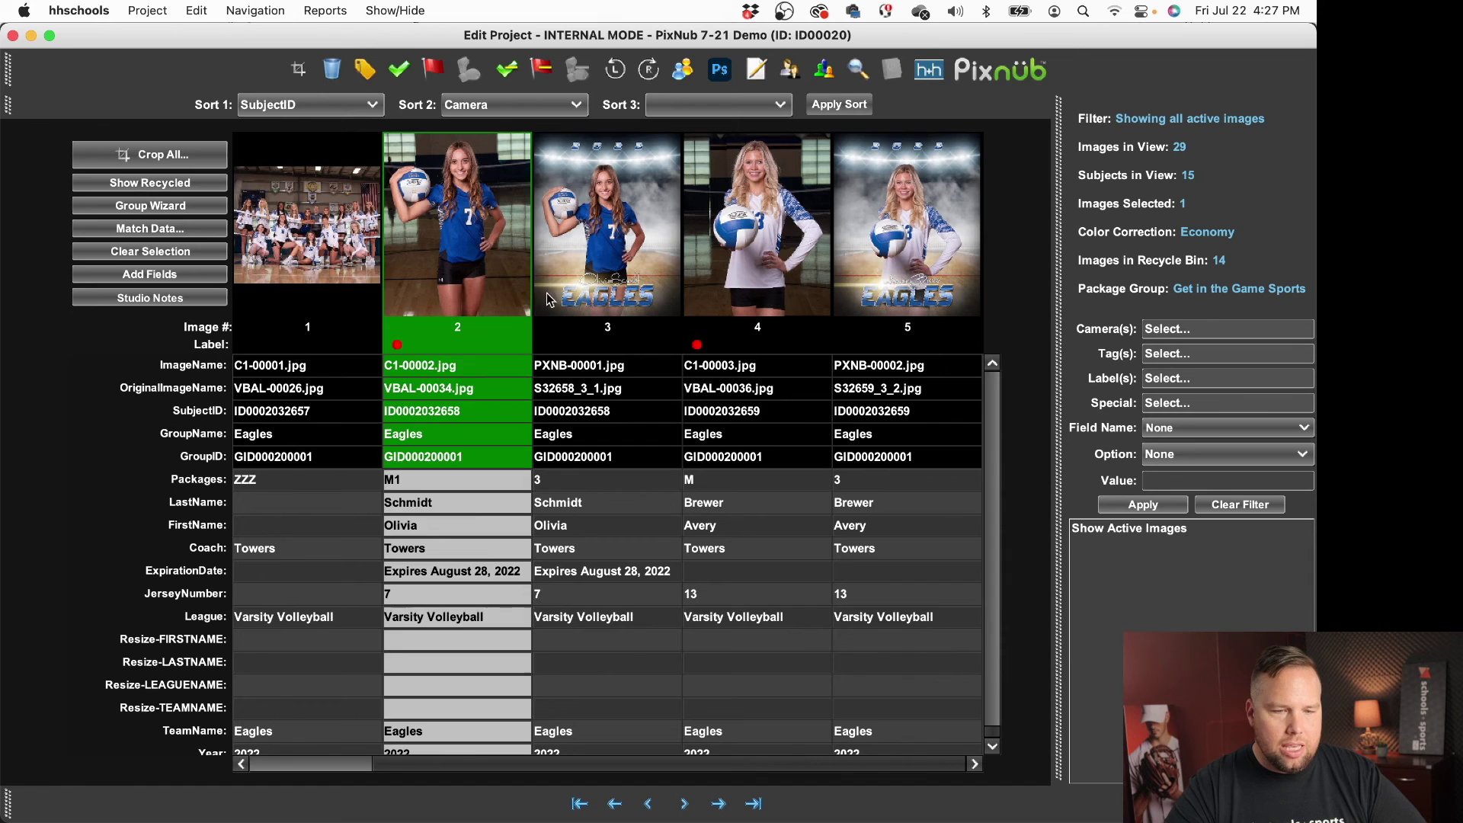
click(471, 266)
click(616, 402)
scroll(775, 410, right, 6)
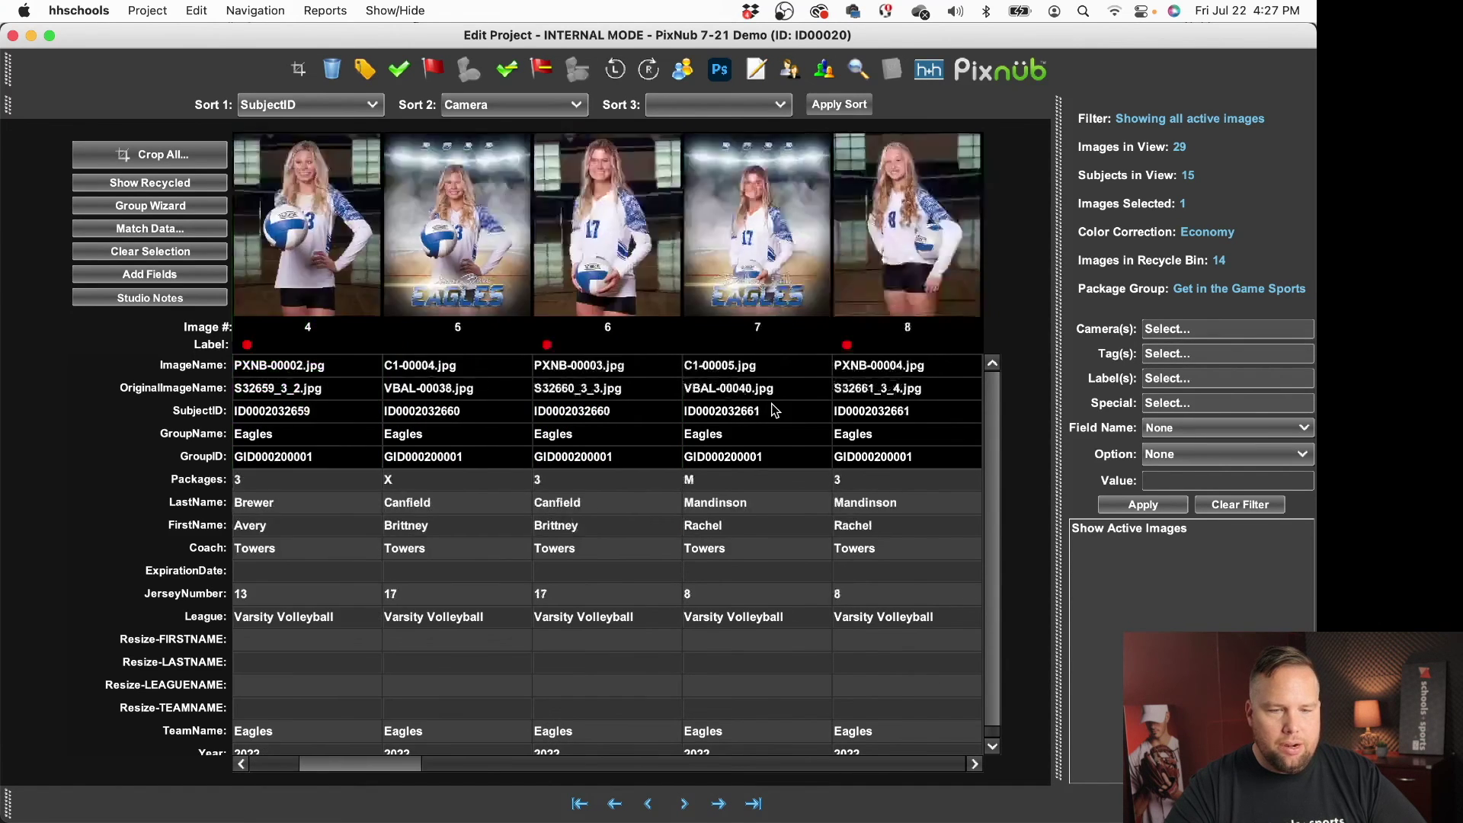
scroll(775, 410, right, 8)
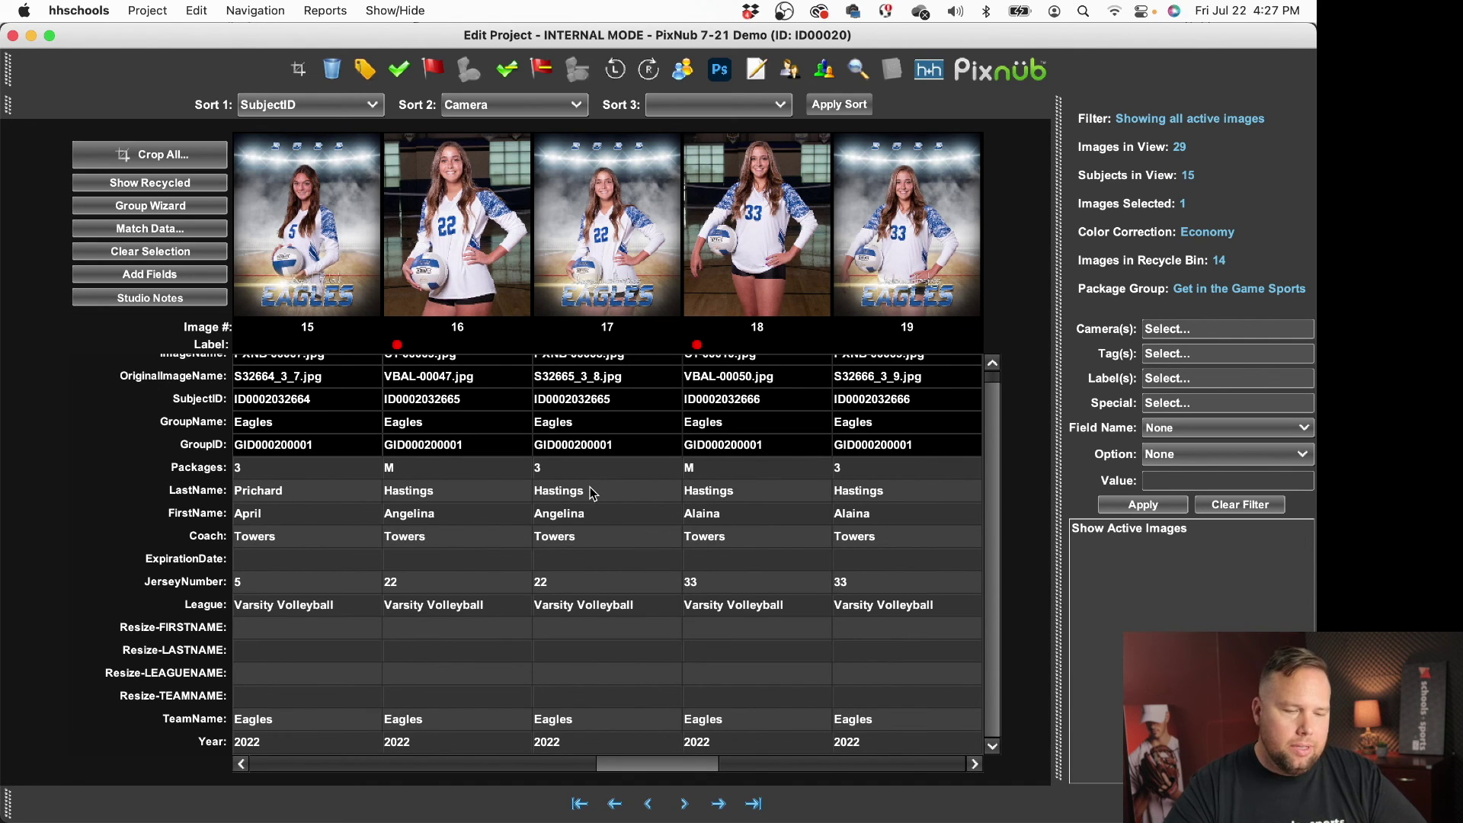
click(556, 471)
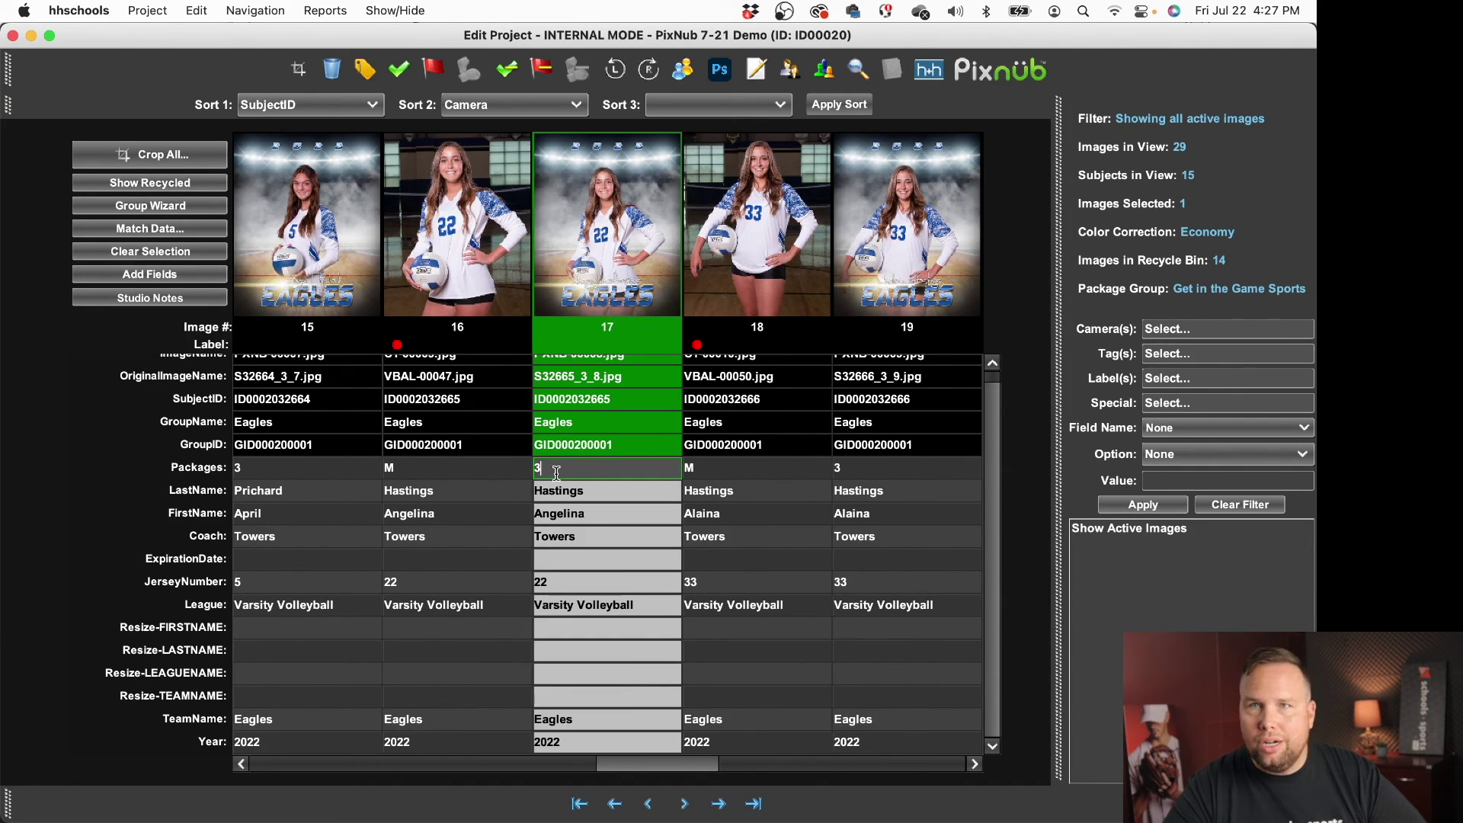